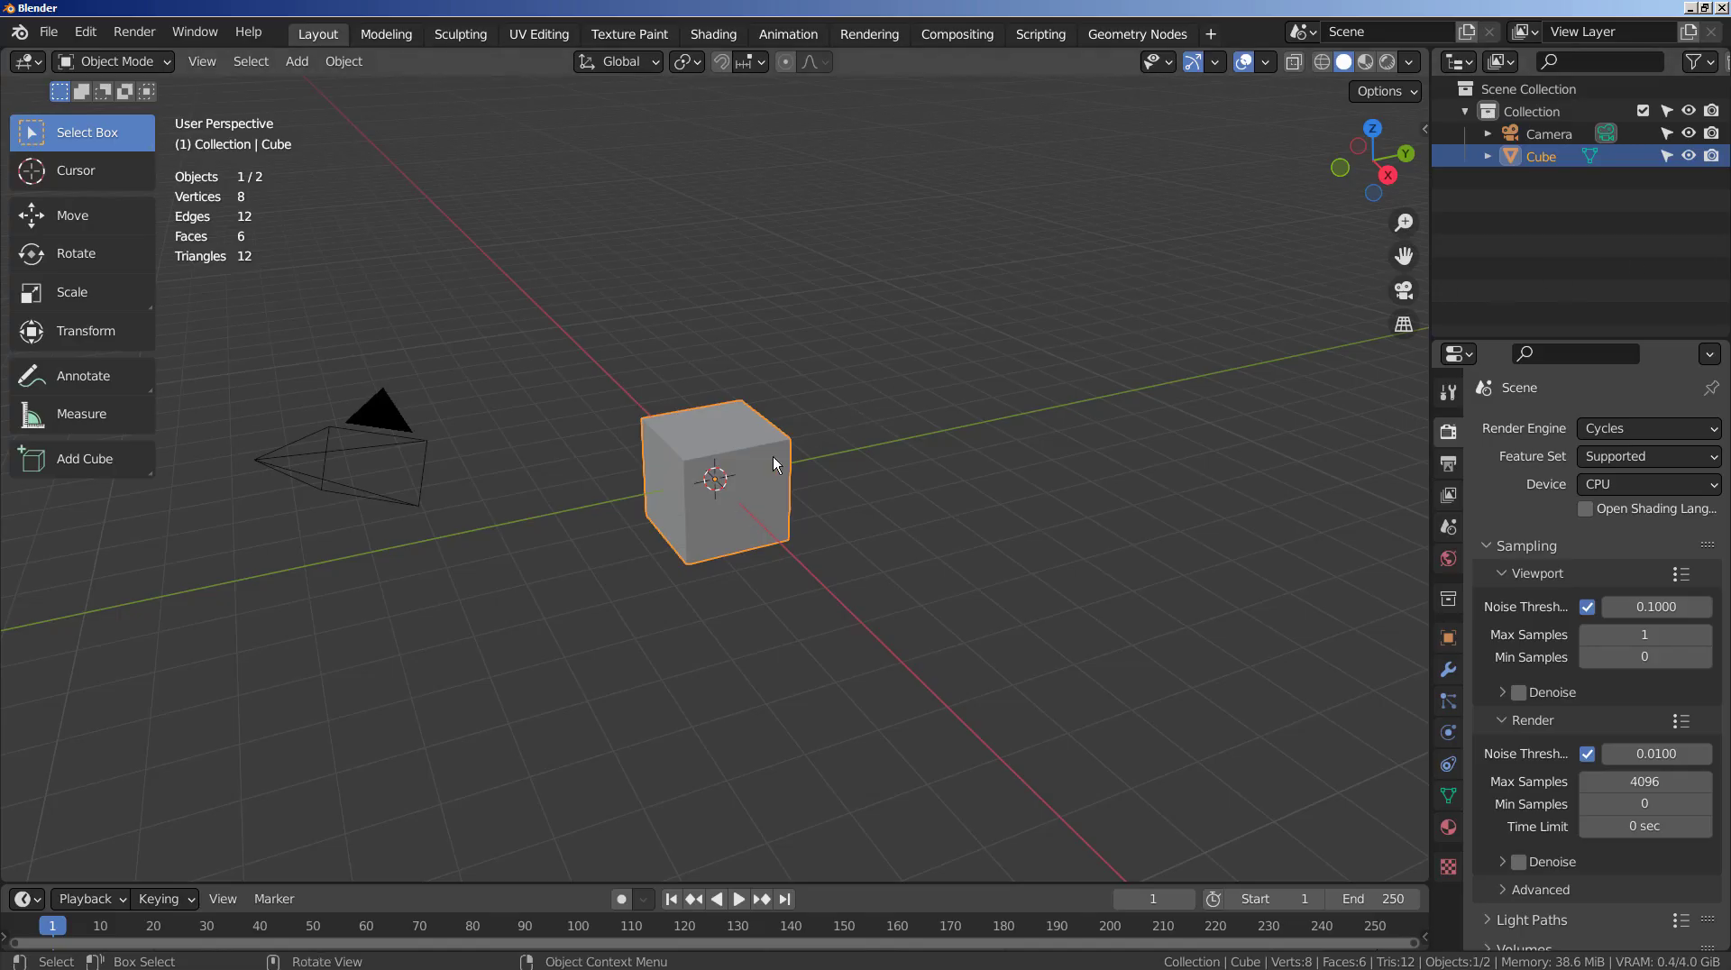
# Change the render engine from Cycles to Eevee and tick Bloom.
pyautogui.click(1695, 429)
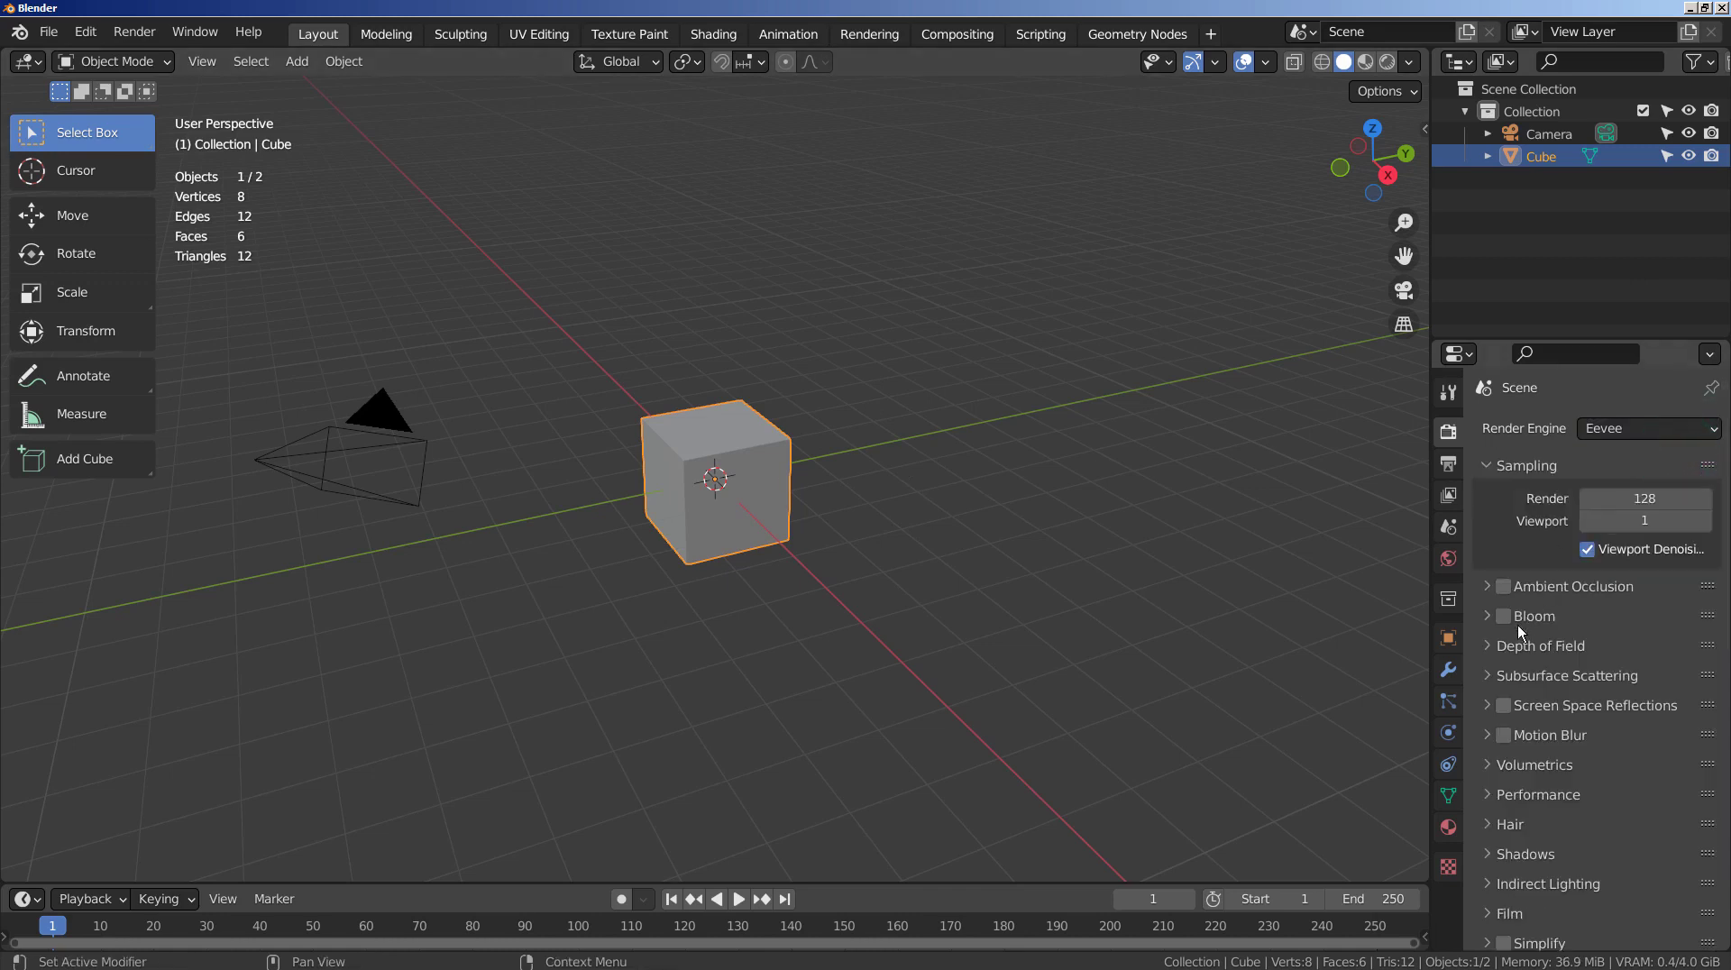
pyautogui.click(1504, 616)
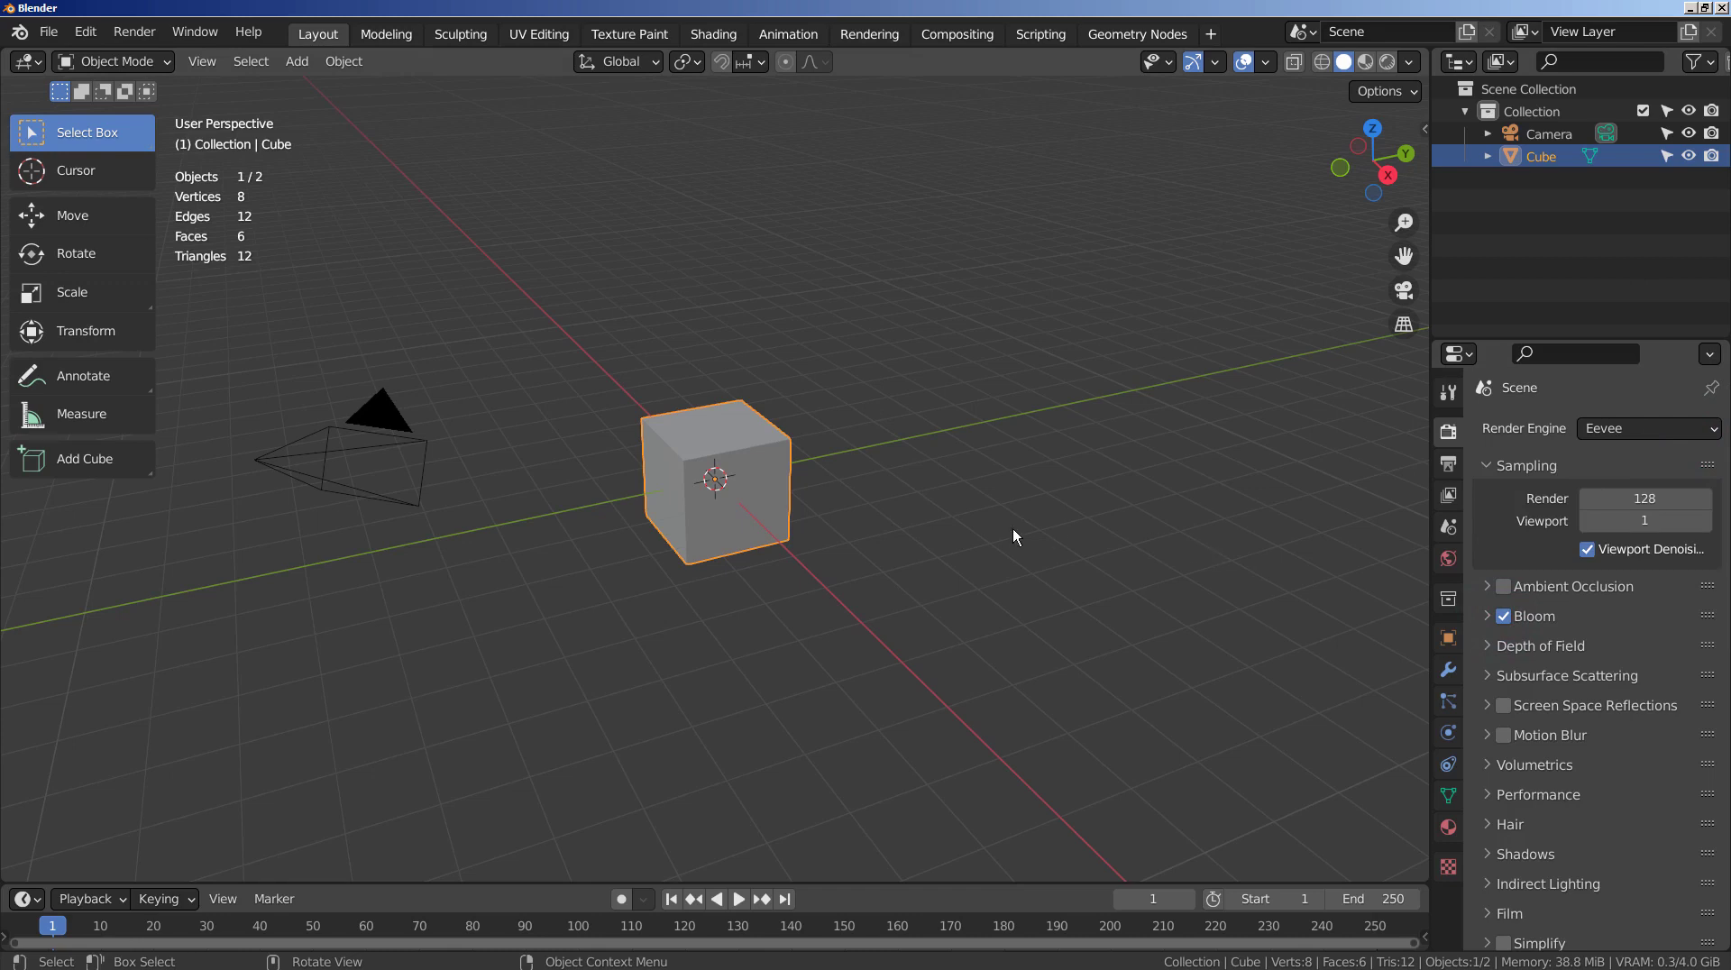
# Set the cube material's emission colour to a bright, saturated blue.
pyautogui.click(1449, 826)
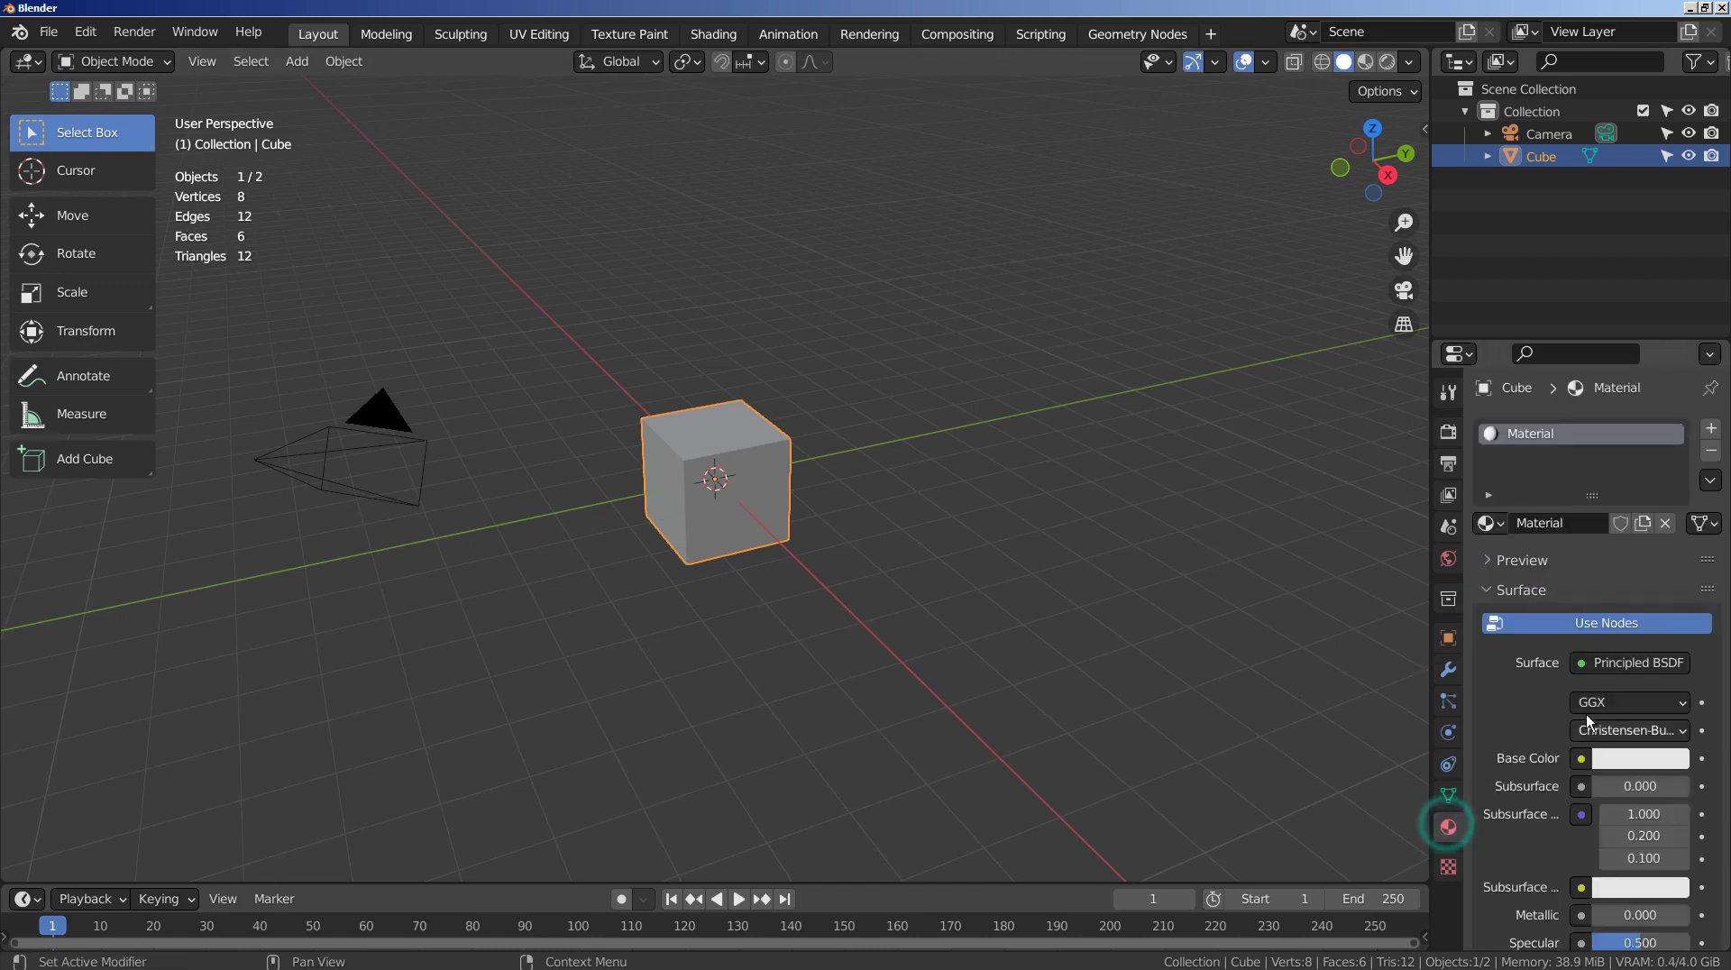
pyautogui.scroll(-5, 1591, 707)
pyautogui.scroll(-5, 1590, 707)
pyautogui.scroll(-5, 1591, 707)
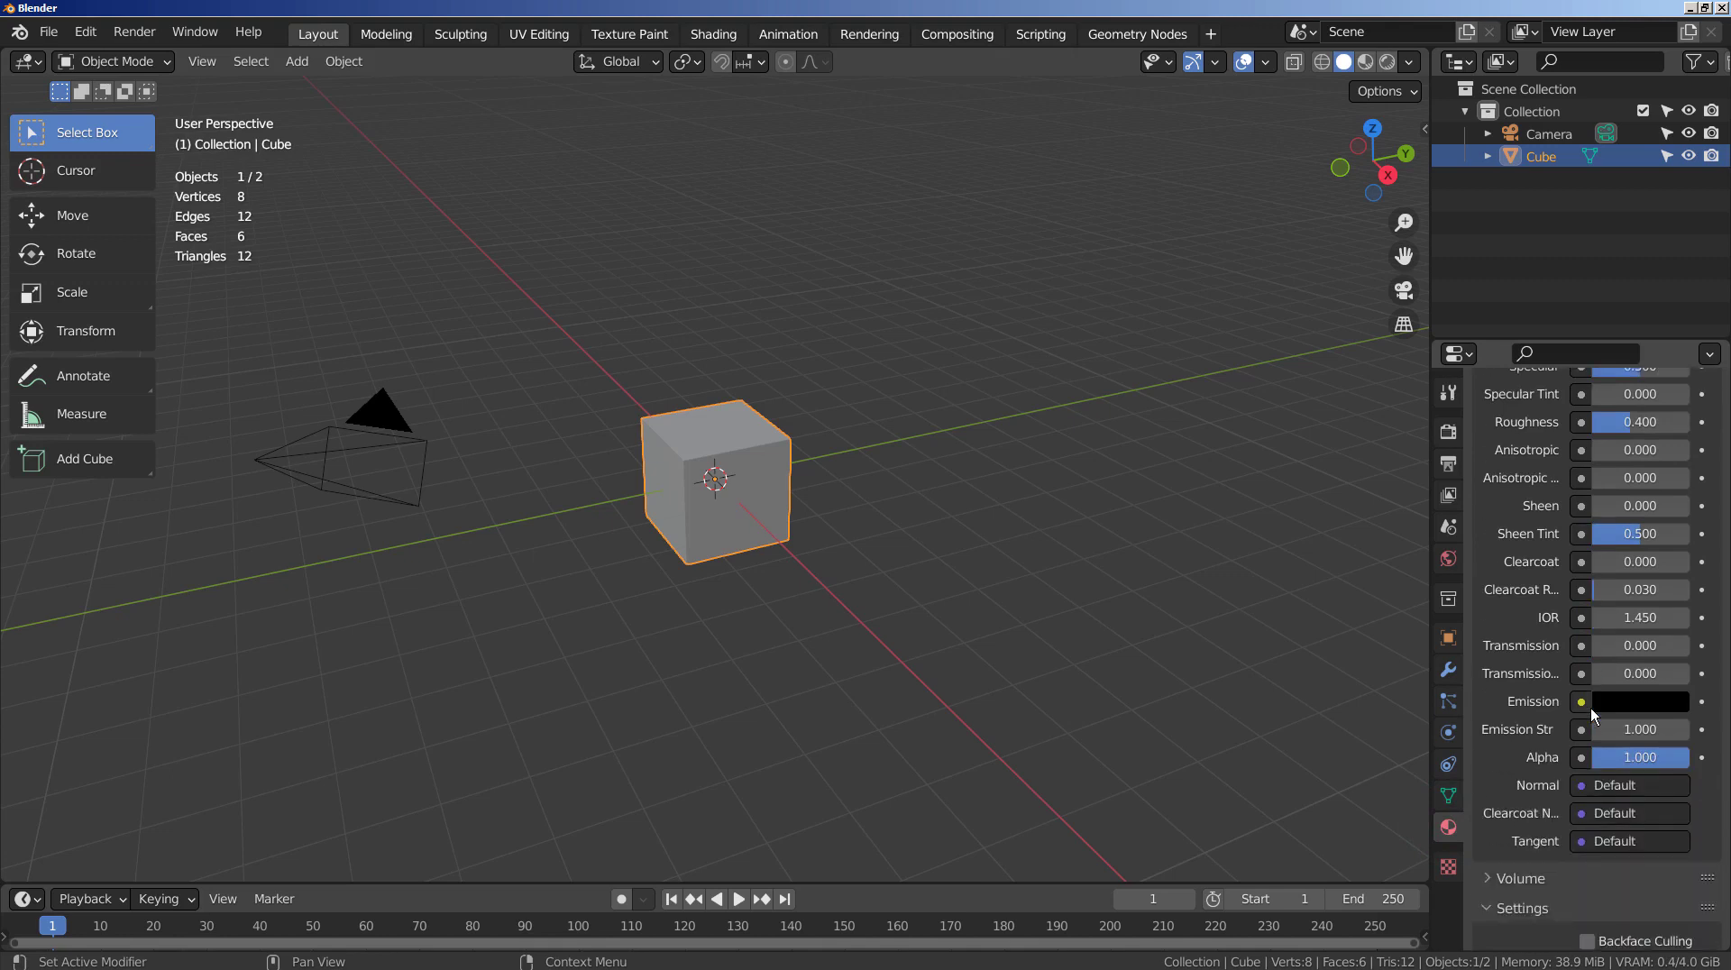
pyautogui.click(1613, 705)
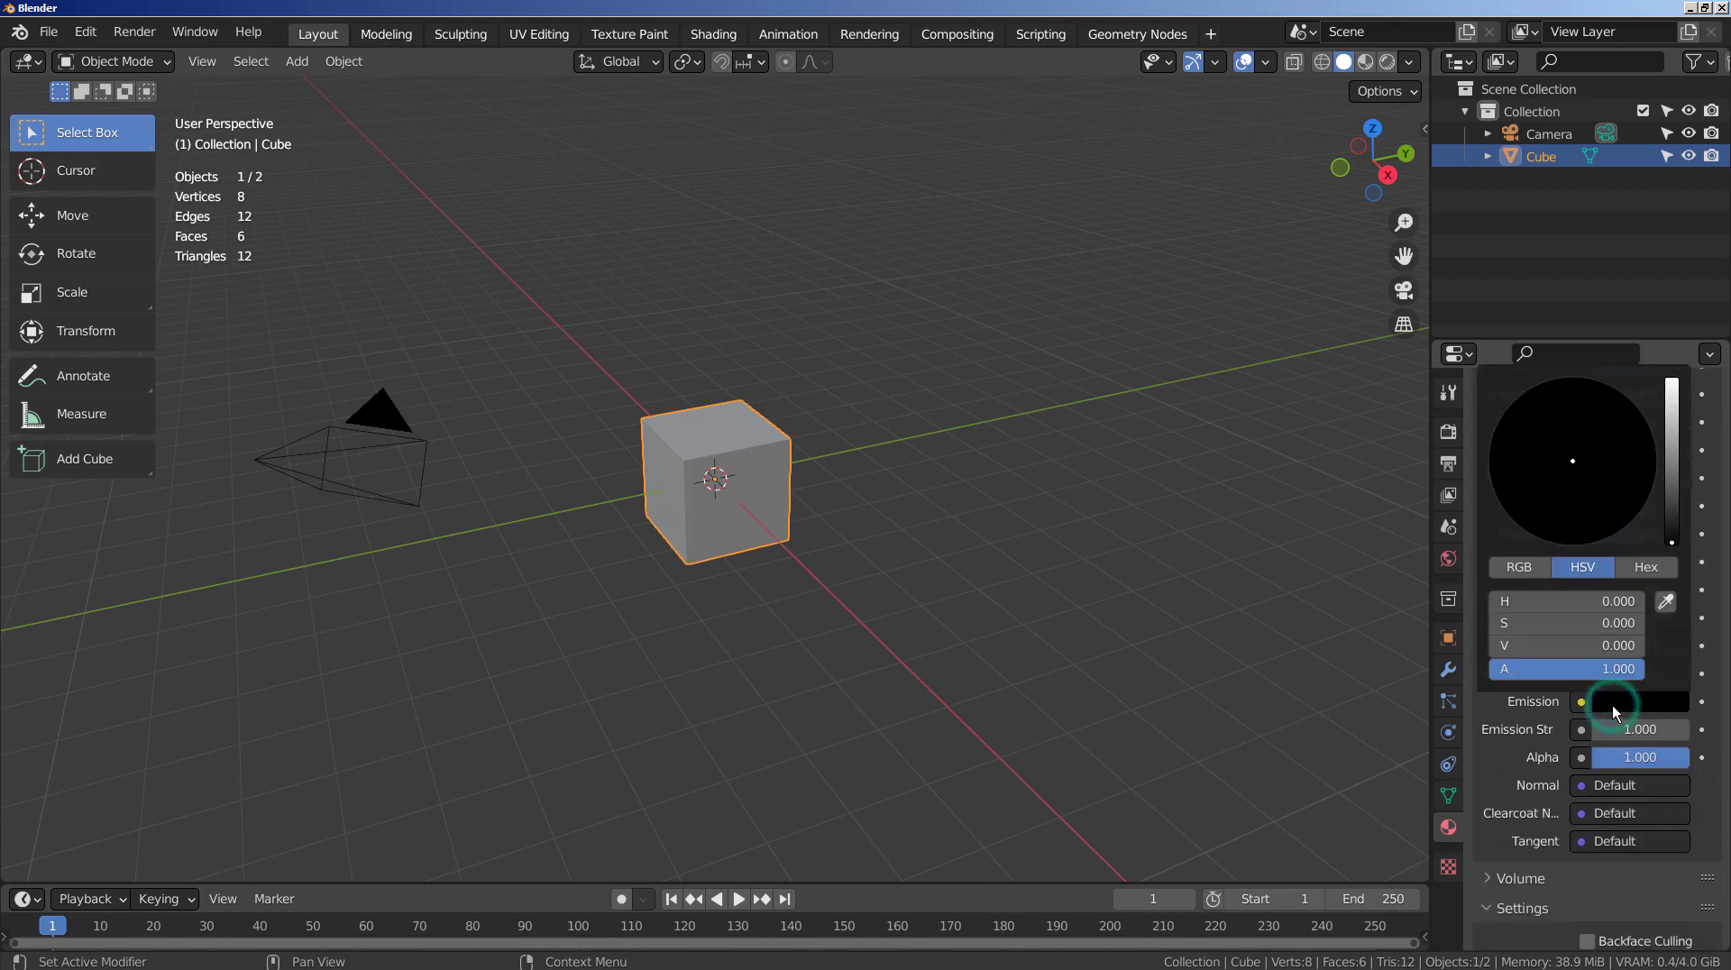
pyautogui.click(1669, 452)
pyautogui.moveTo(1669, 453); pyautogui.dragTo(1671, 389)
pyautogui.click(1611, 389)
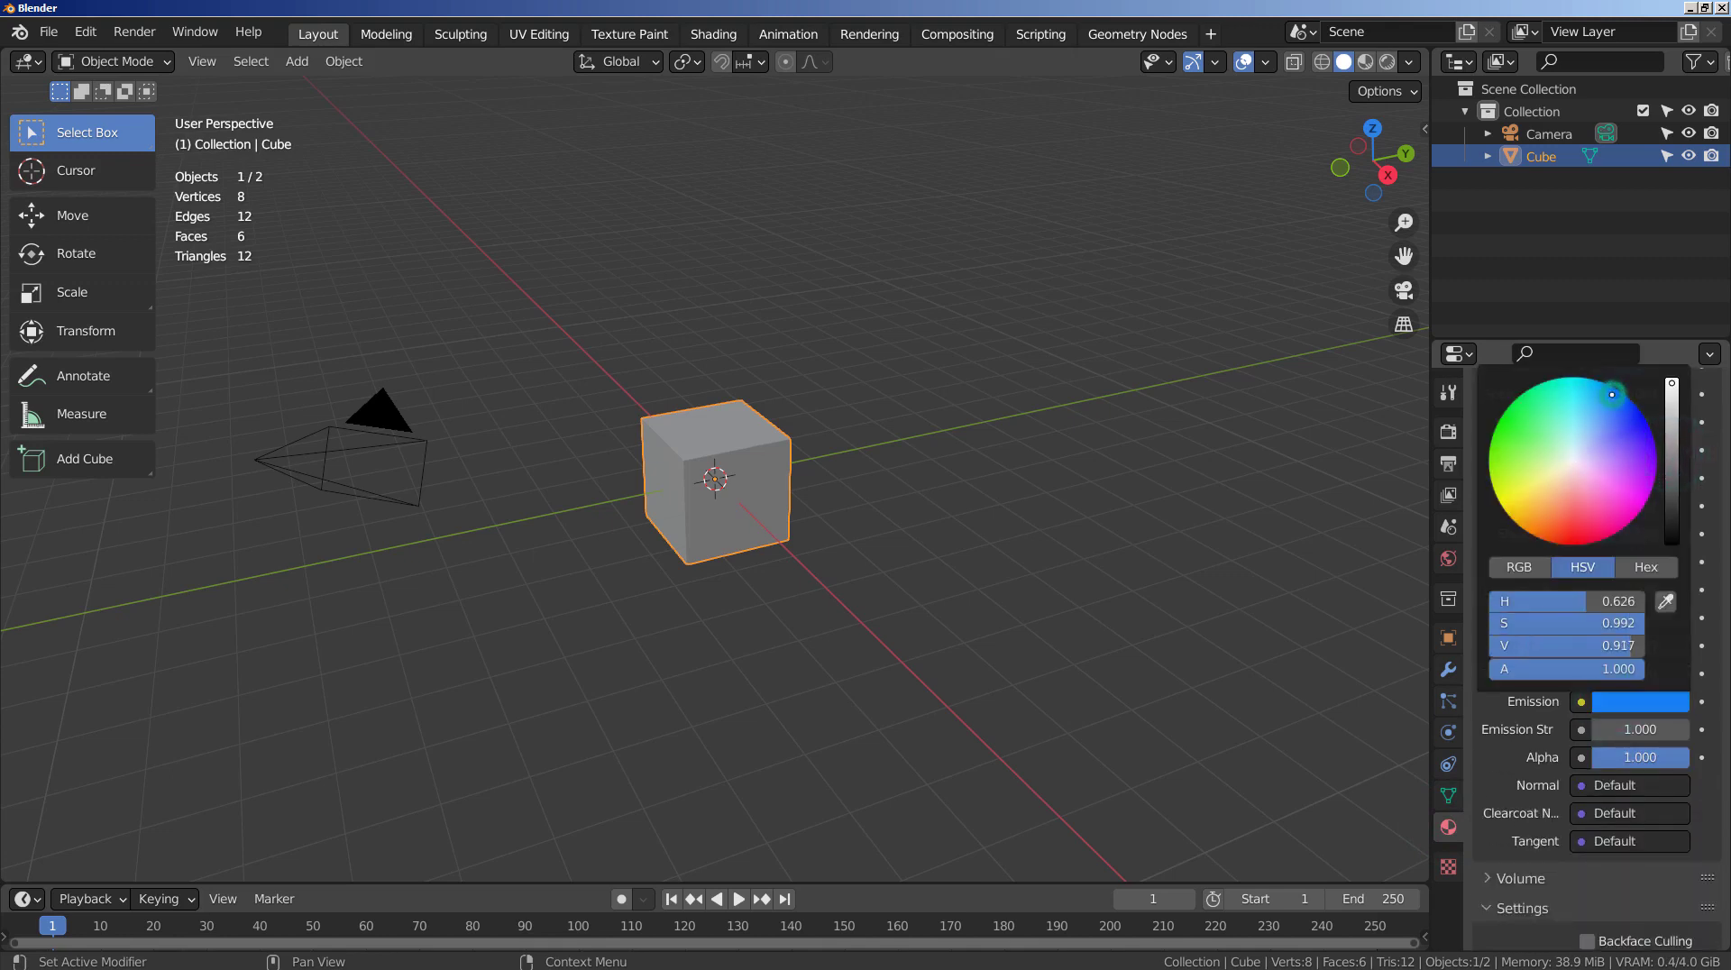
# Set the emission strength to 15.
pyautogui.click(1640, 728)
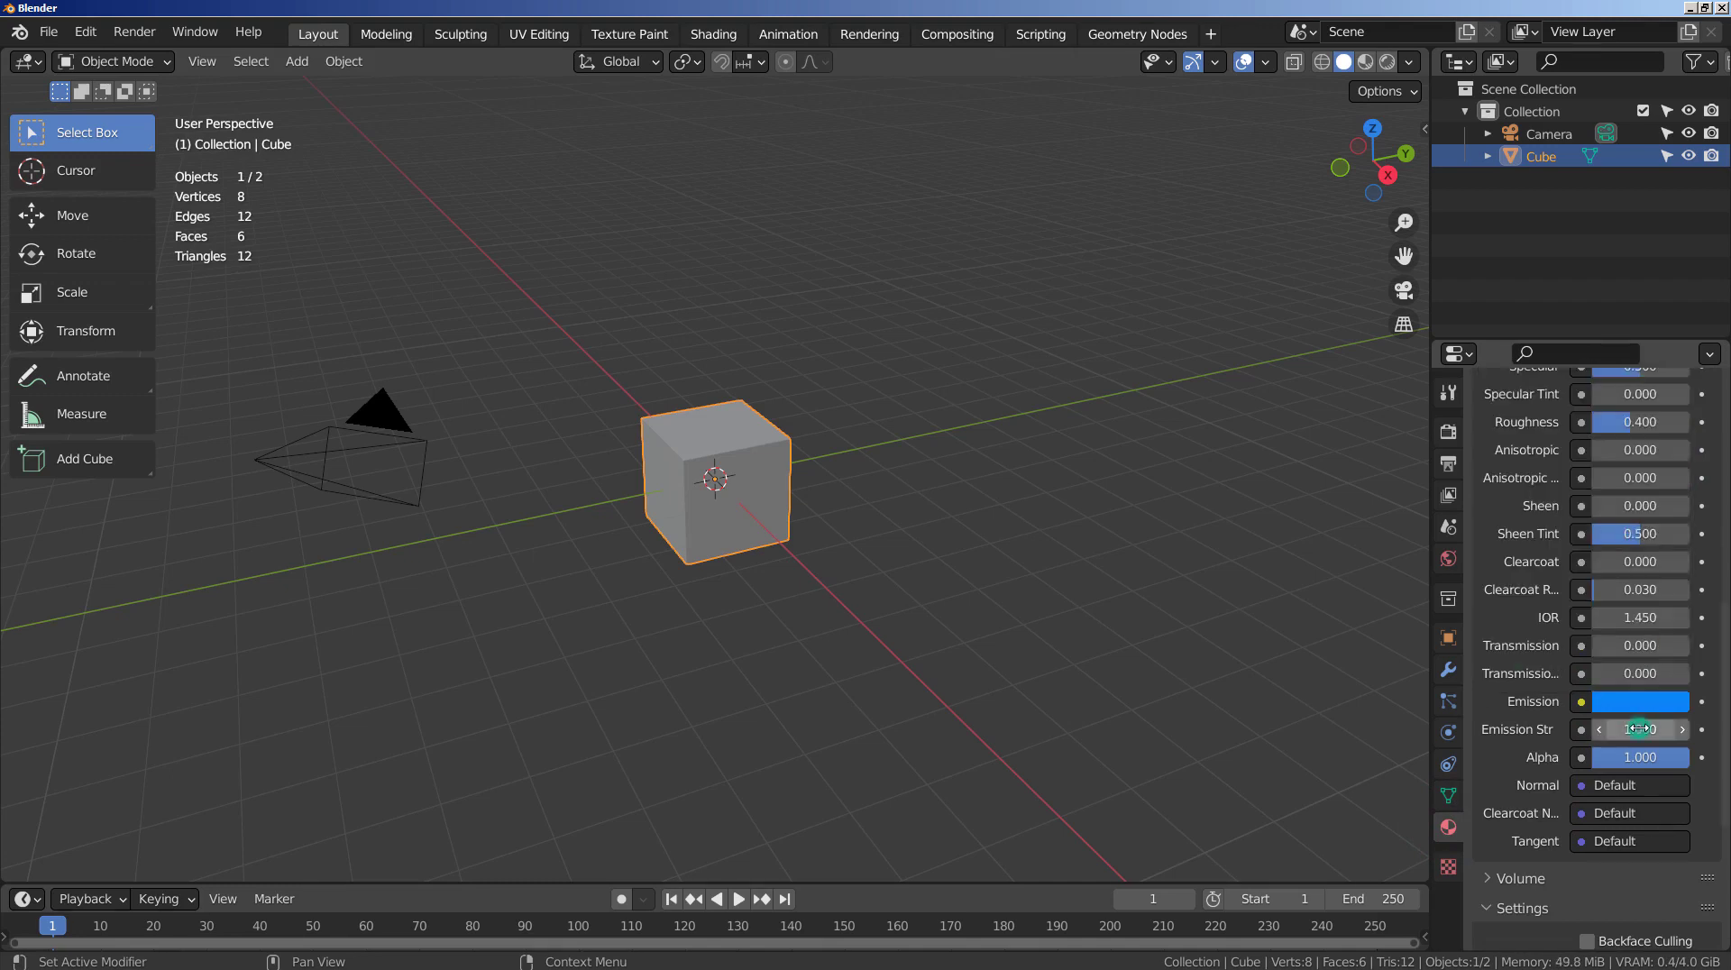
pyautogui.write('15')
pyautogui.press('Return')
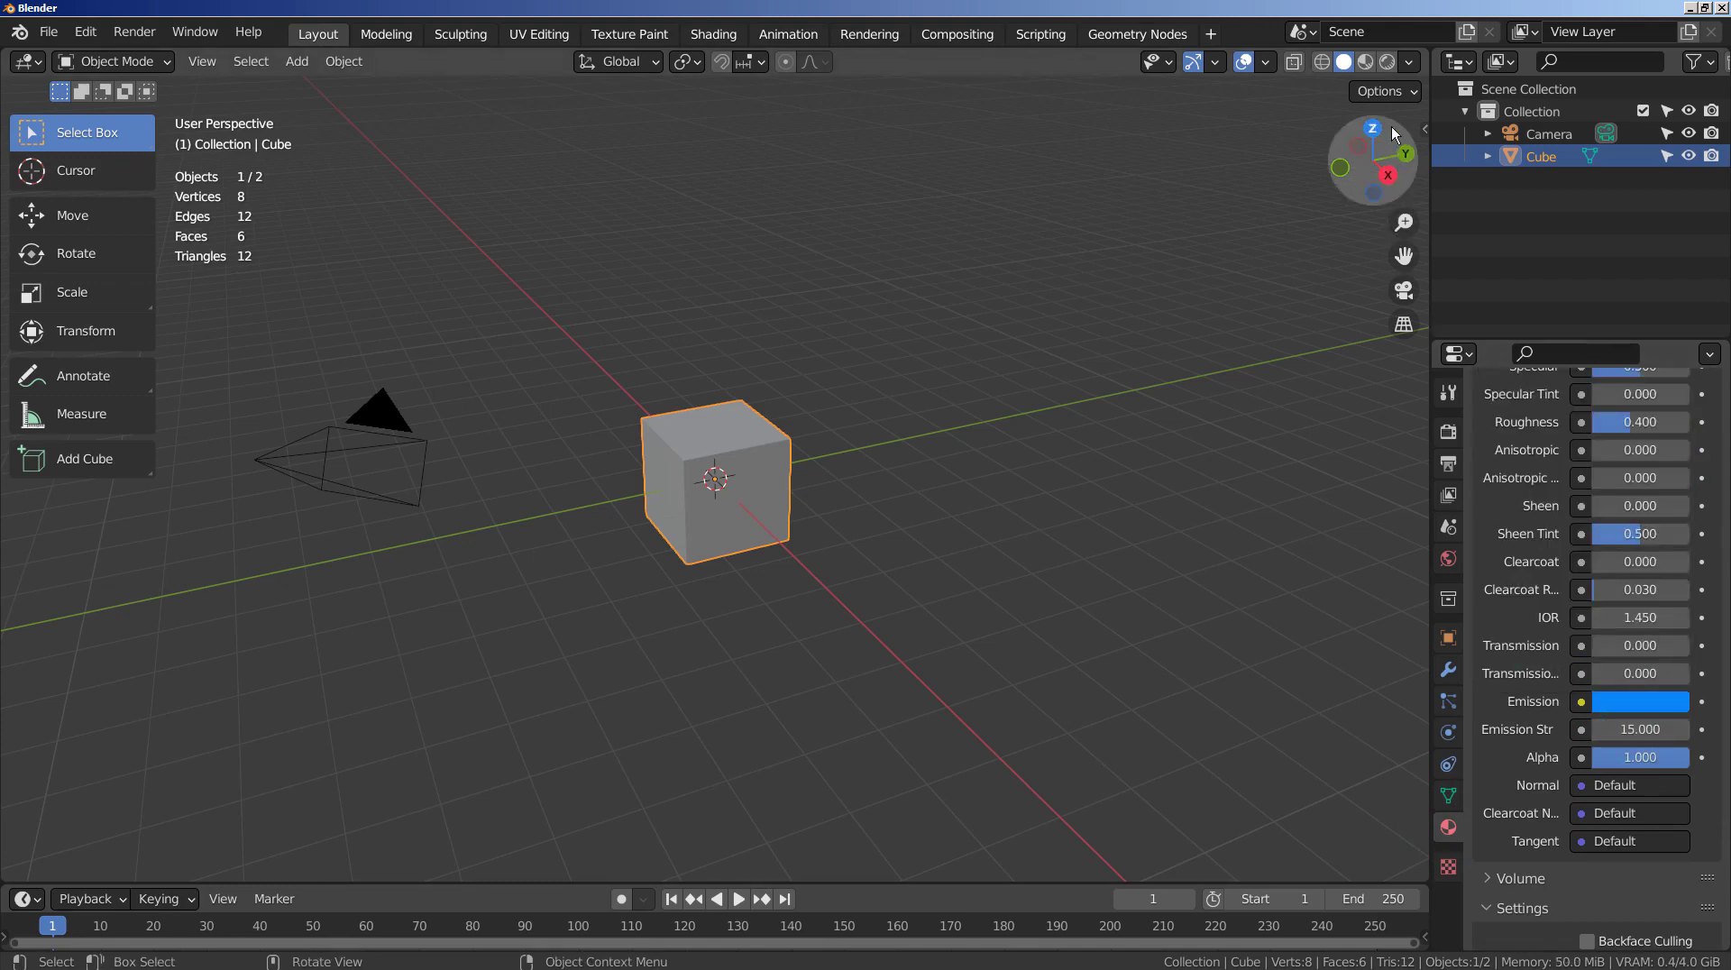
# Preview the glowing cube in Material Preview shading through the scene camera.
pyautogui.click(1365, 61)
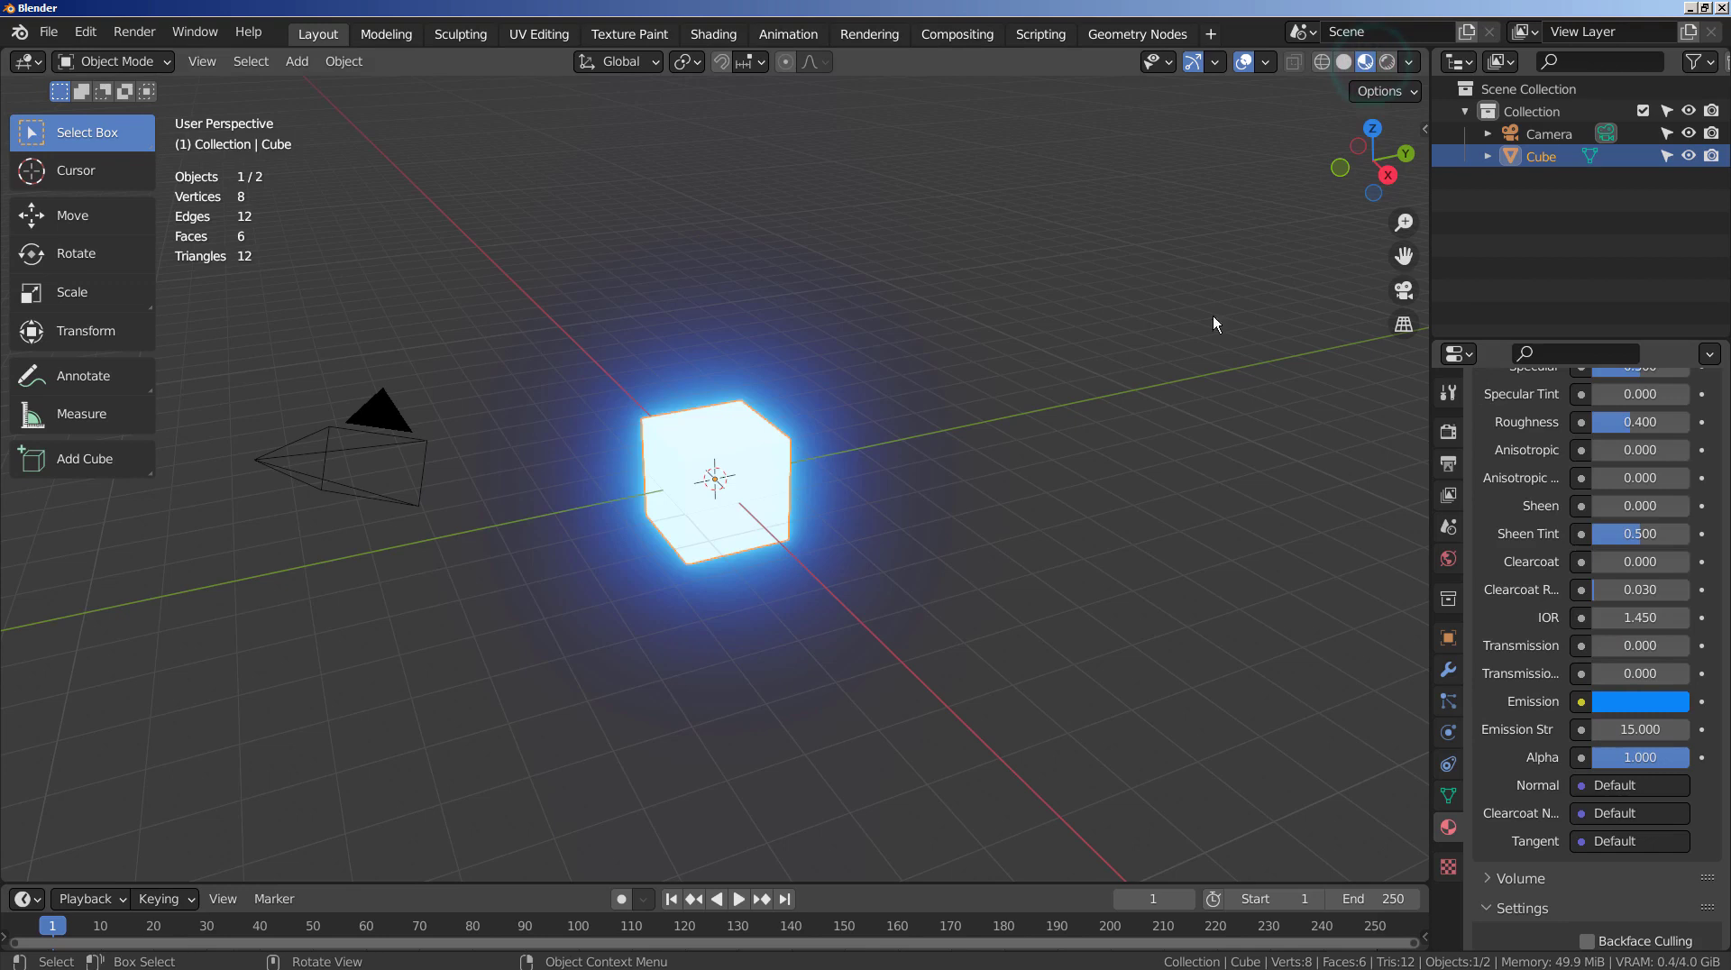
pyautogui.click(1165, 403)
pyautogui.click(760, 496)
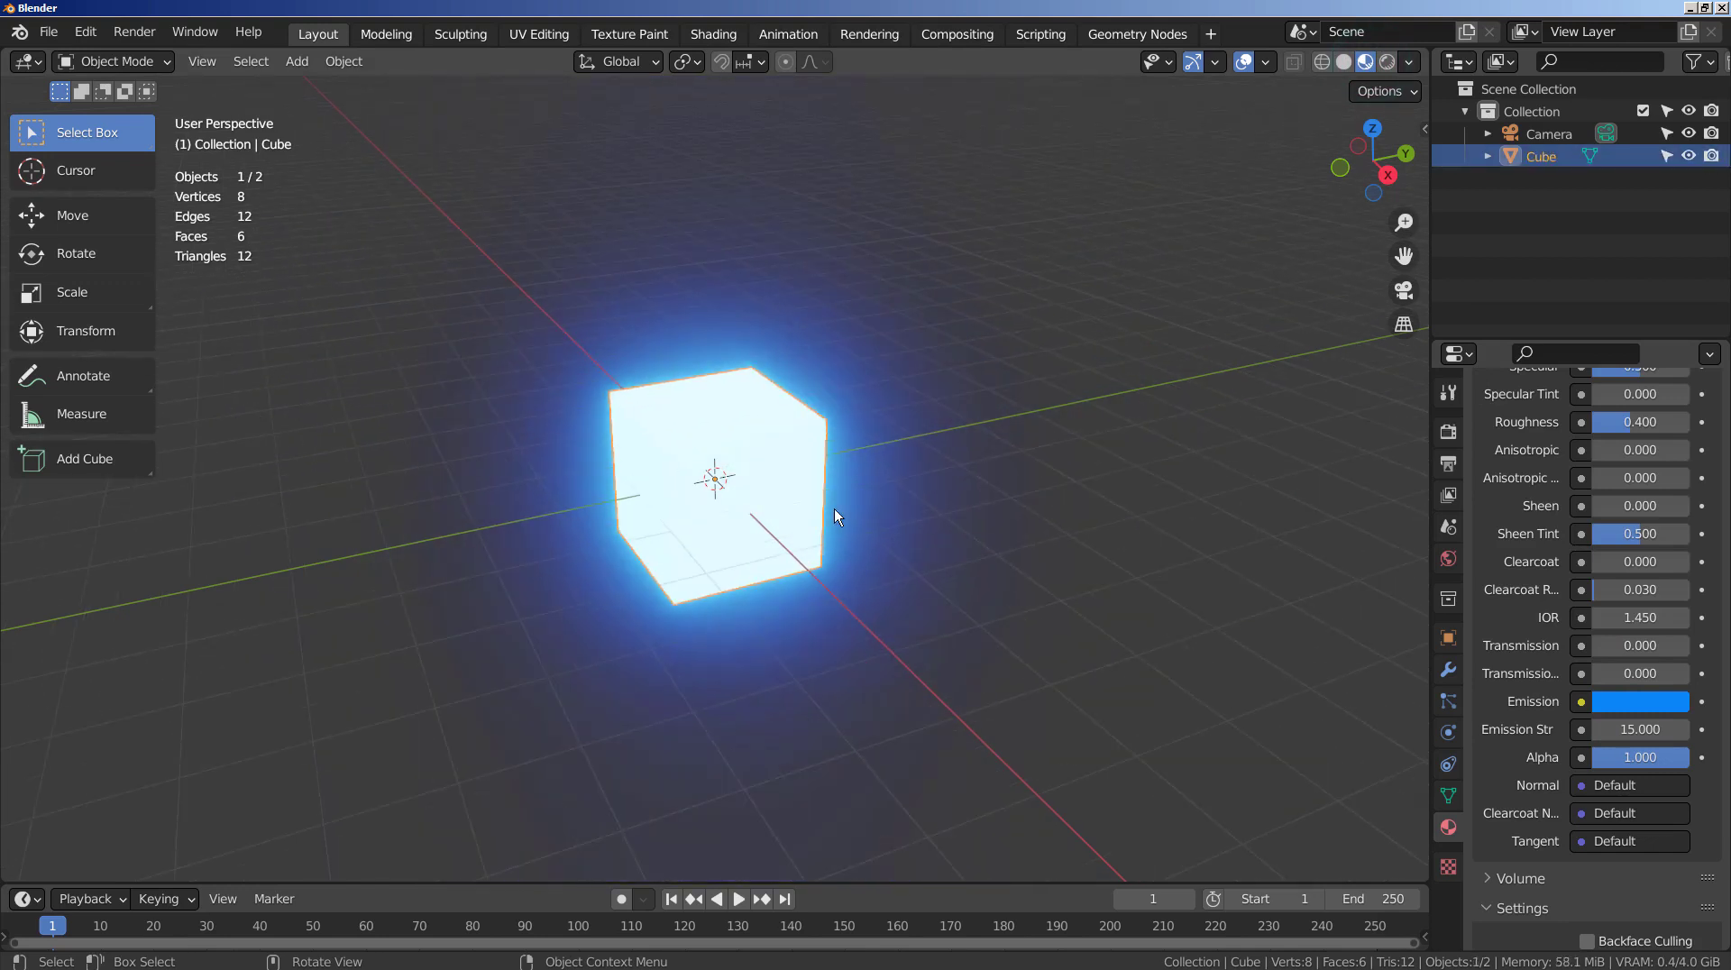
pyautogui.press('KP_0')
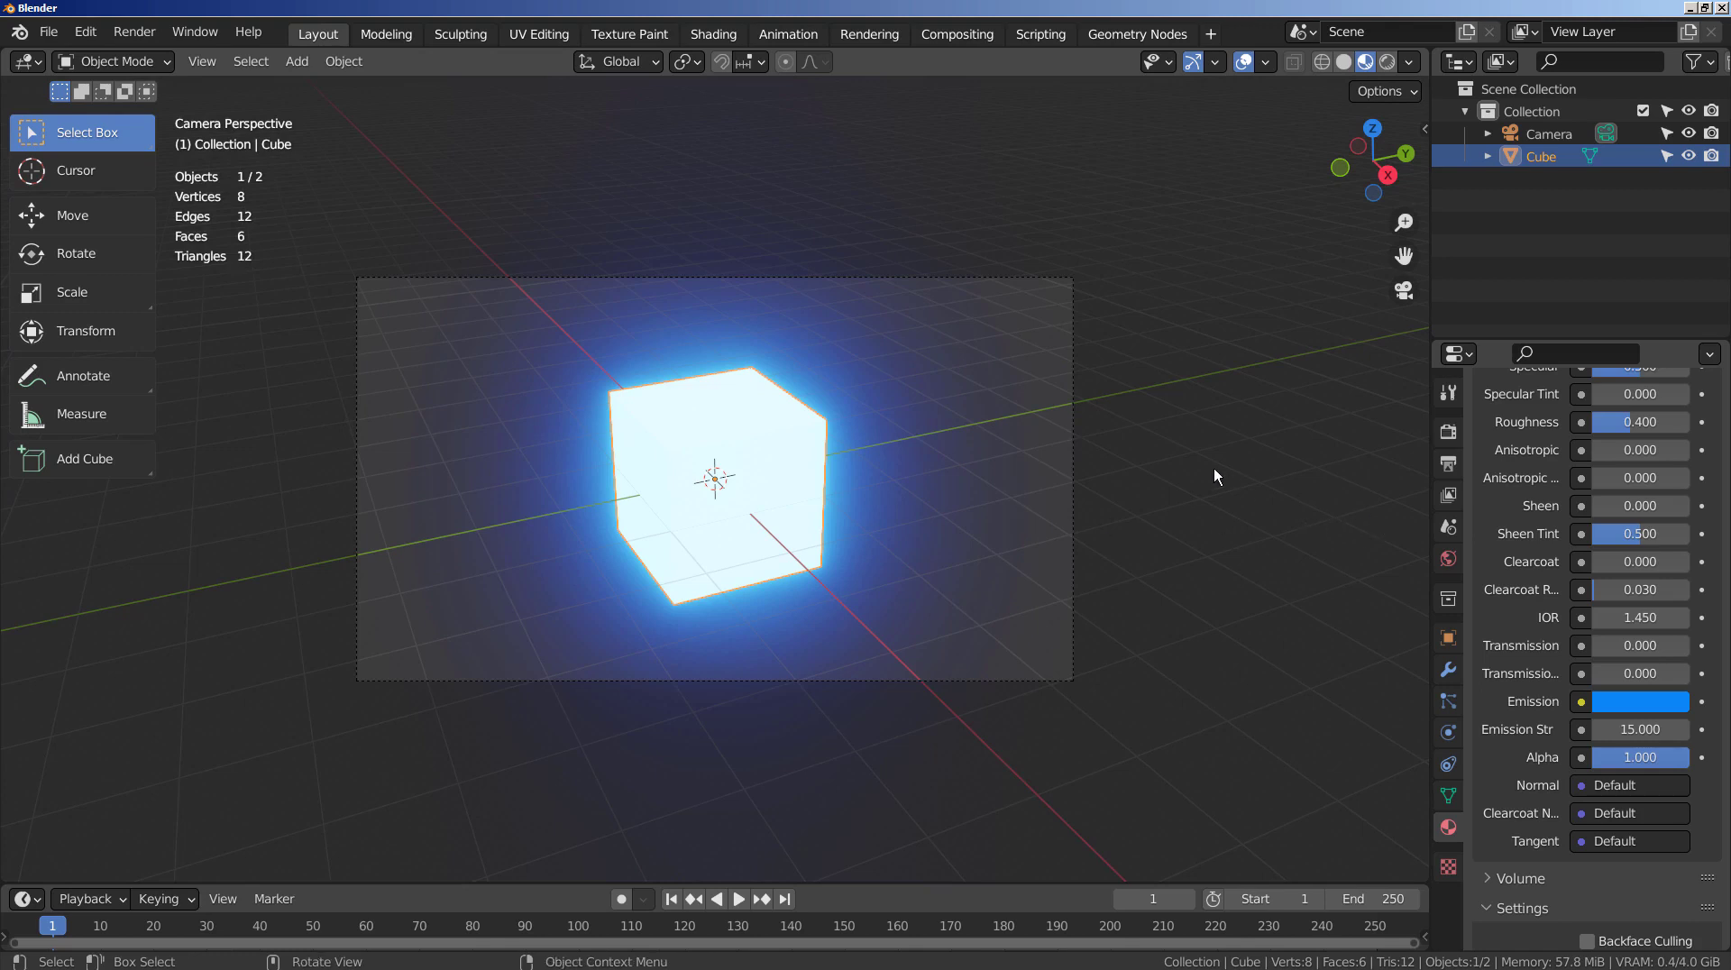
# Glance at the Compositing workspace, then return to Layout's camera view.
pyautogui.click(957, 34)
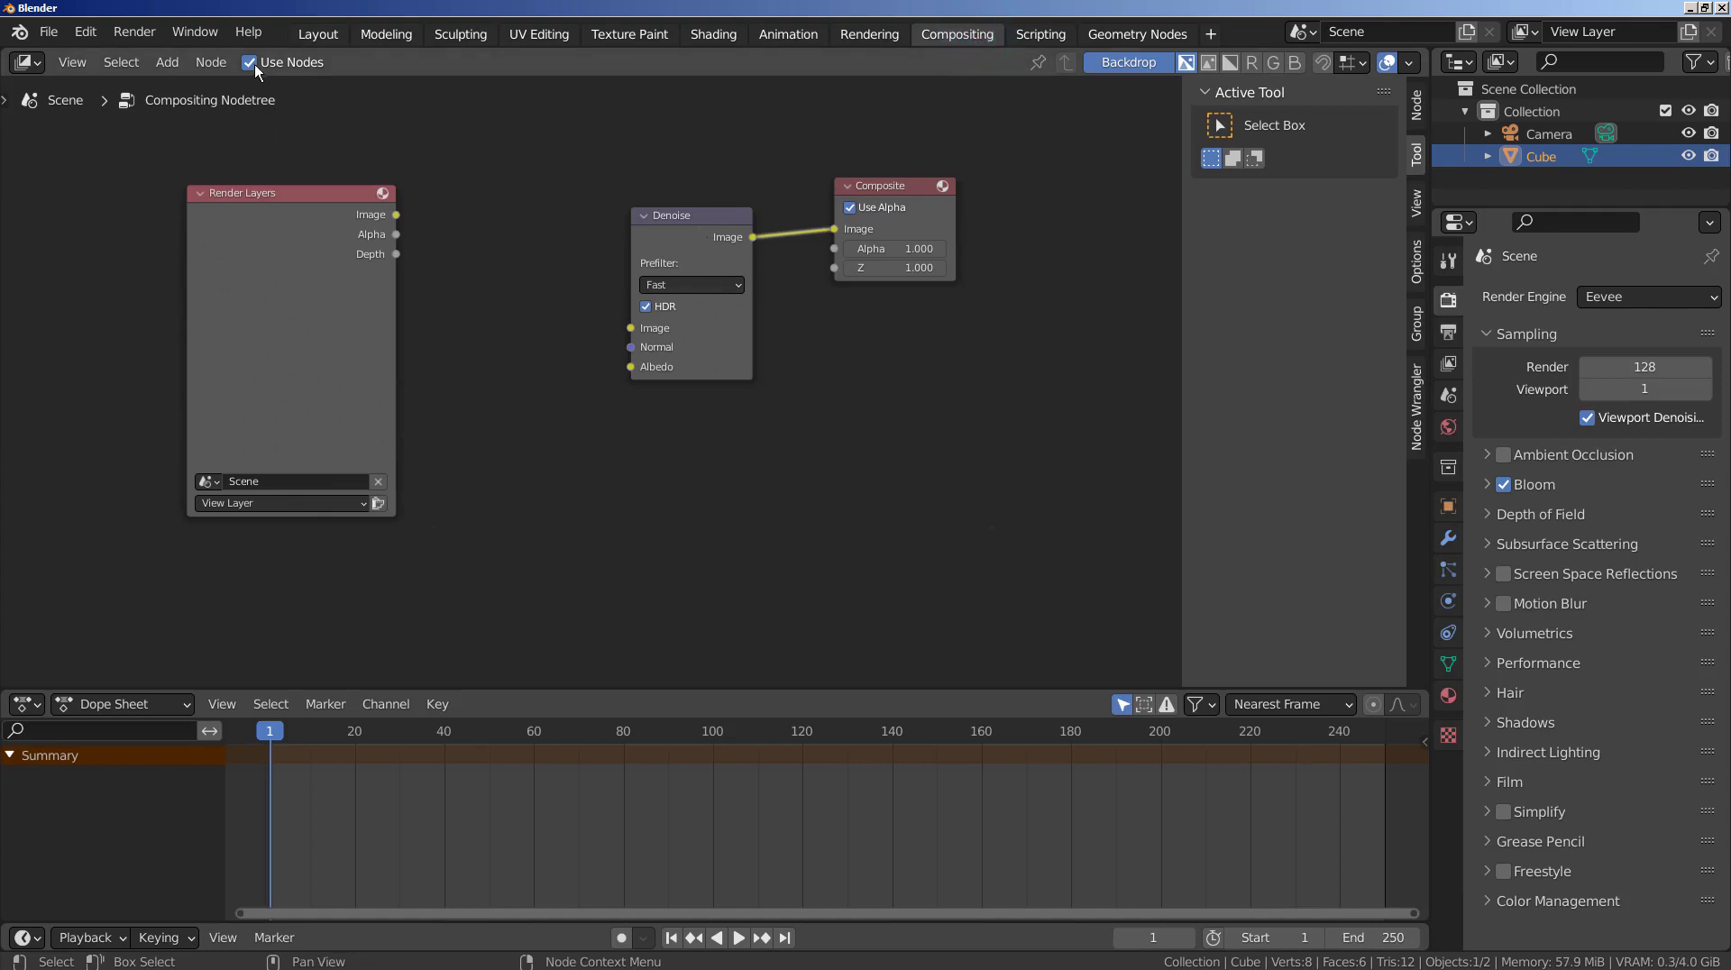
pyautogui.click(318, 34)
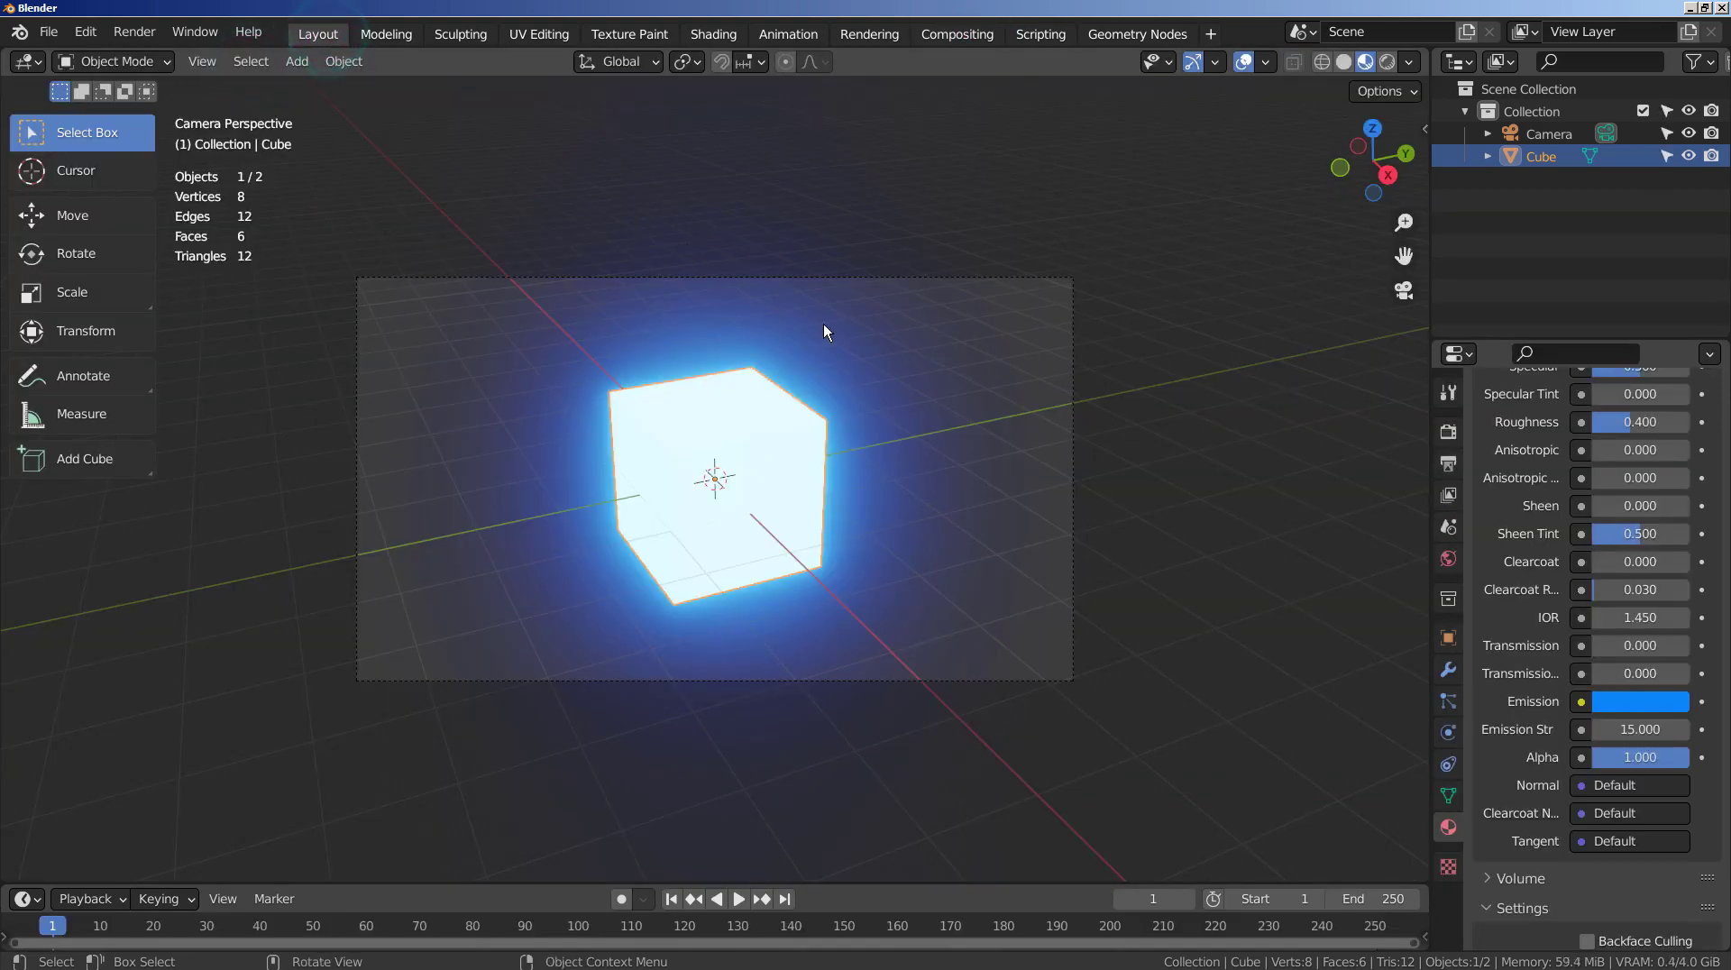
pyautogui.click(1070, 379)
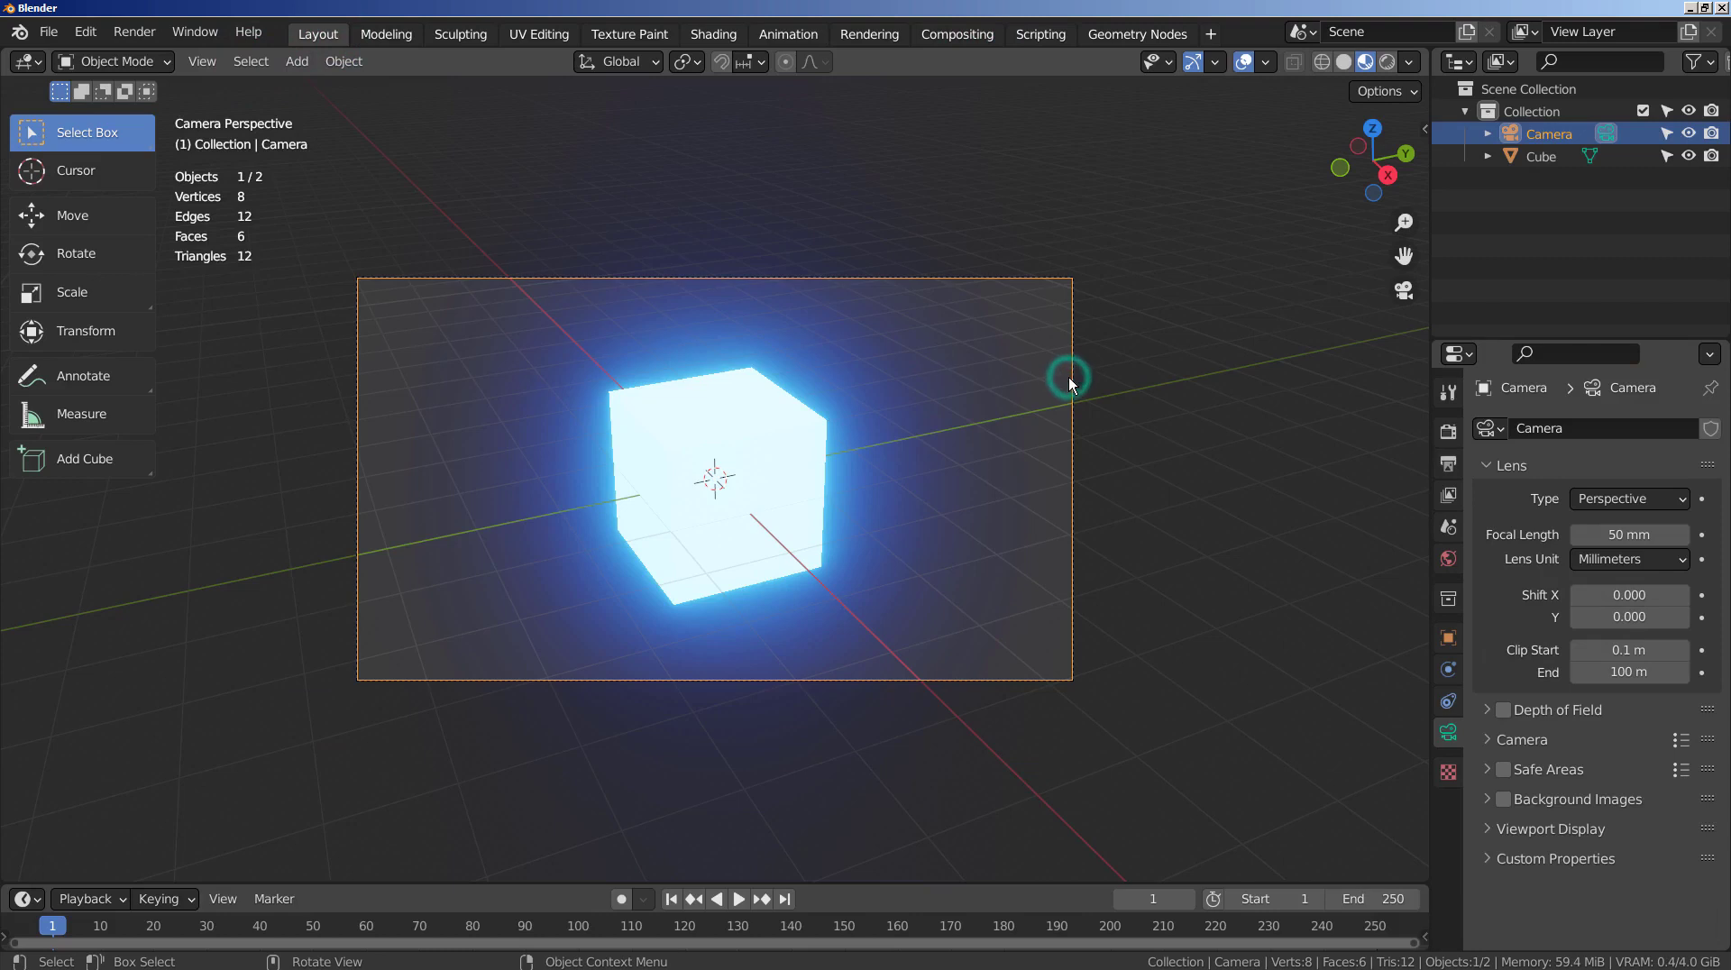
pyautogui.click(1131, 374)
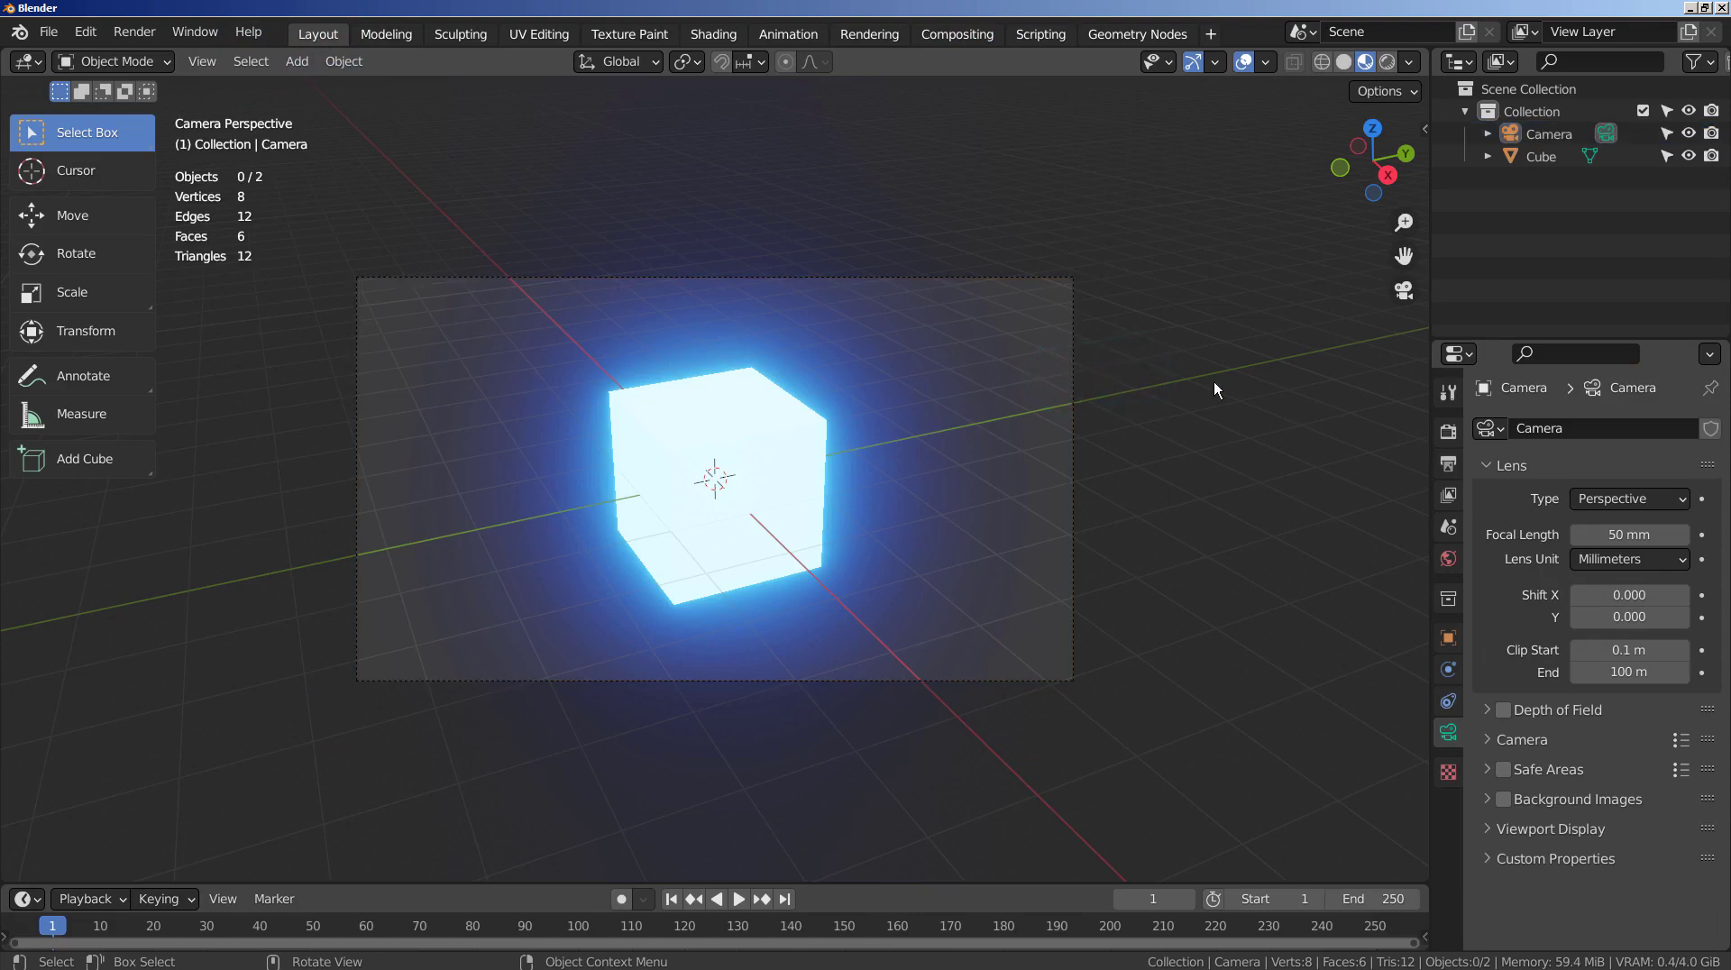
# Enable Transparent in the Render Properties Film panel.
pyautogui.click(1448, 431)
pyautogui.scroll(-3, 1527, 764)
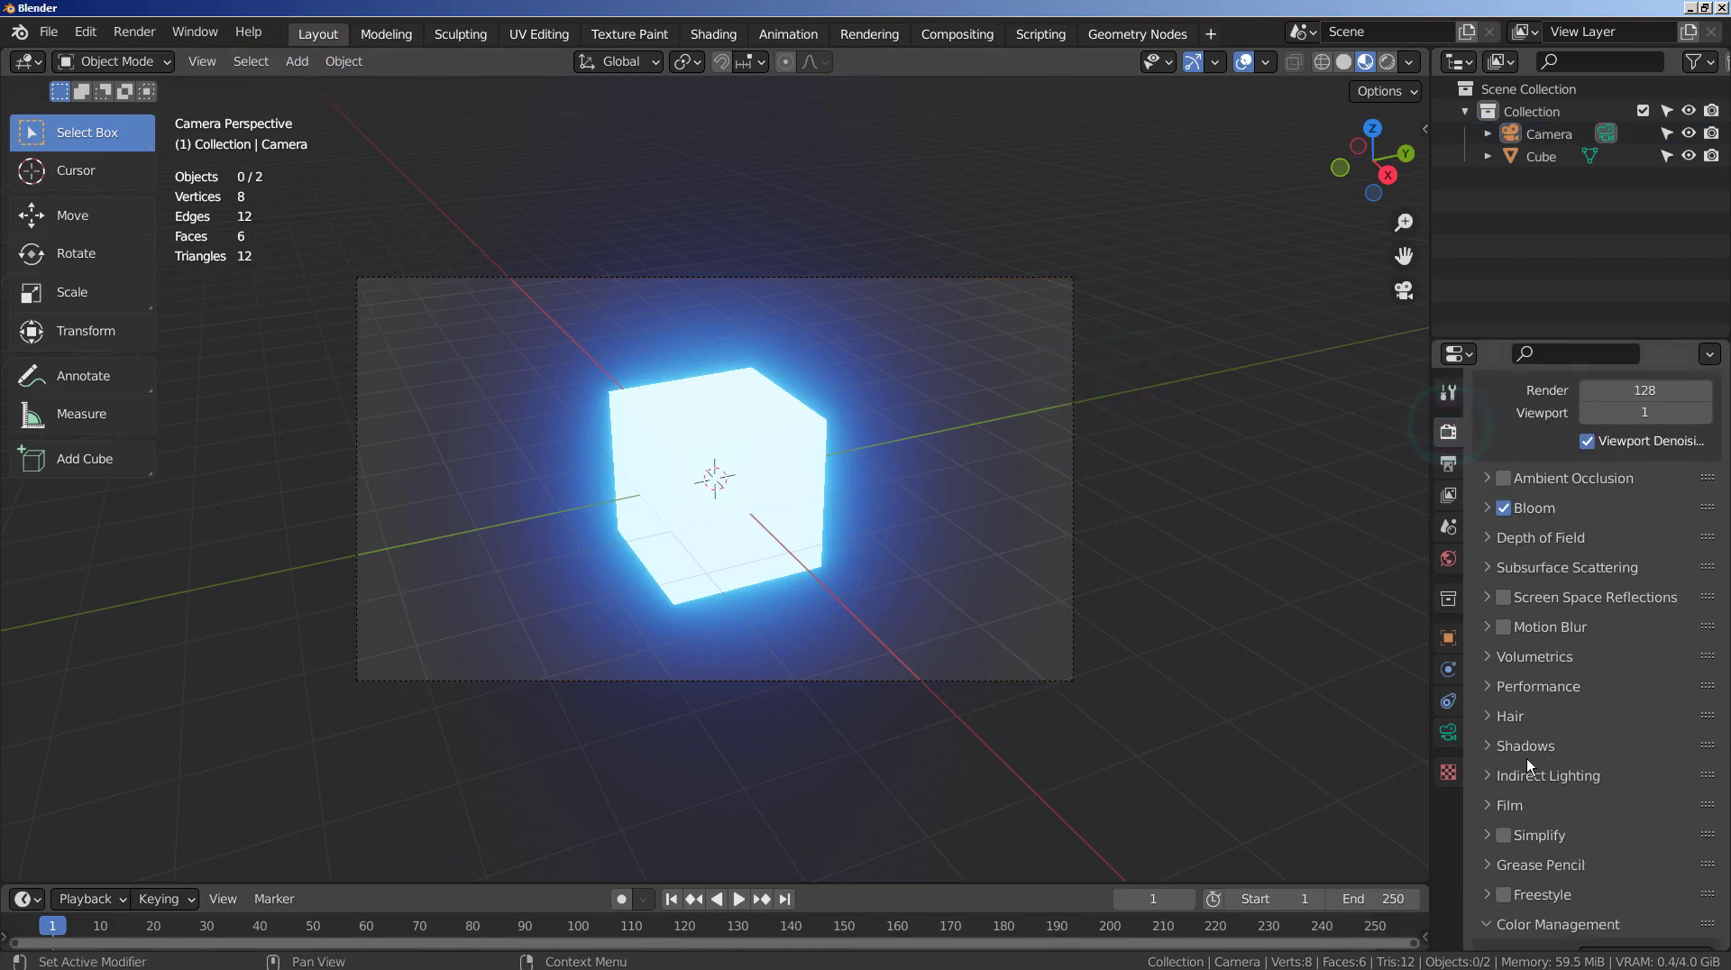
pyautogui.scroll(-1, 1528, 764)
pyautogui.click(1493, 772)
pyautogui.scroll(-3, 1492, 775)
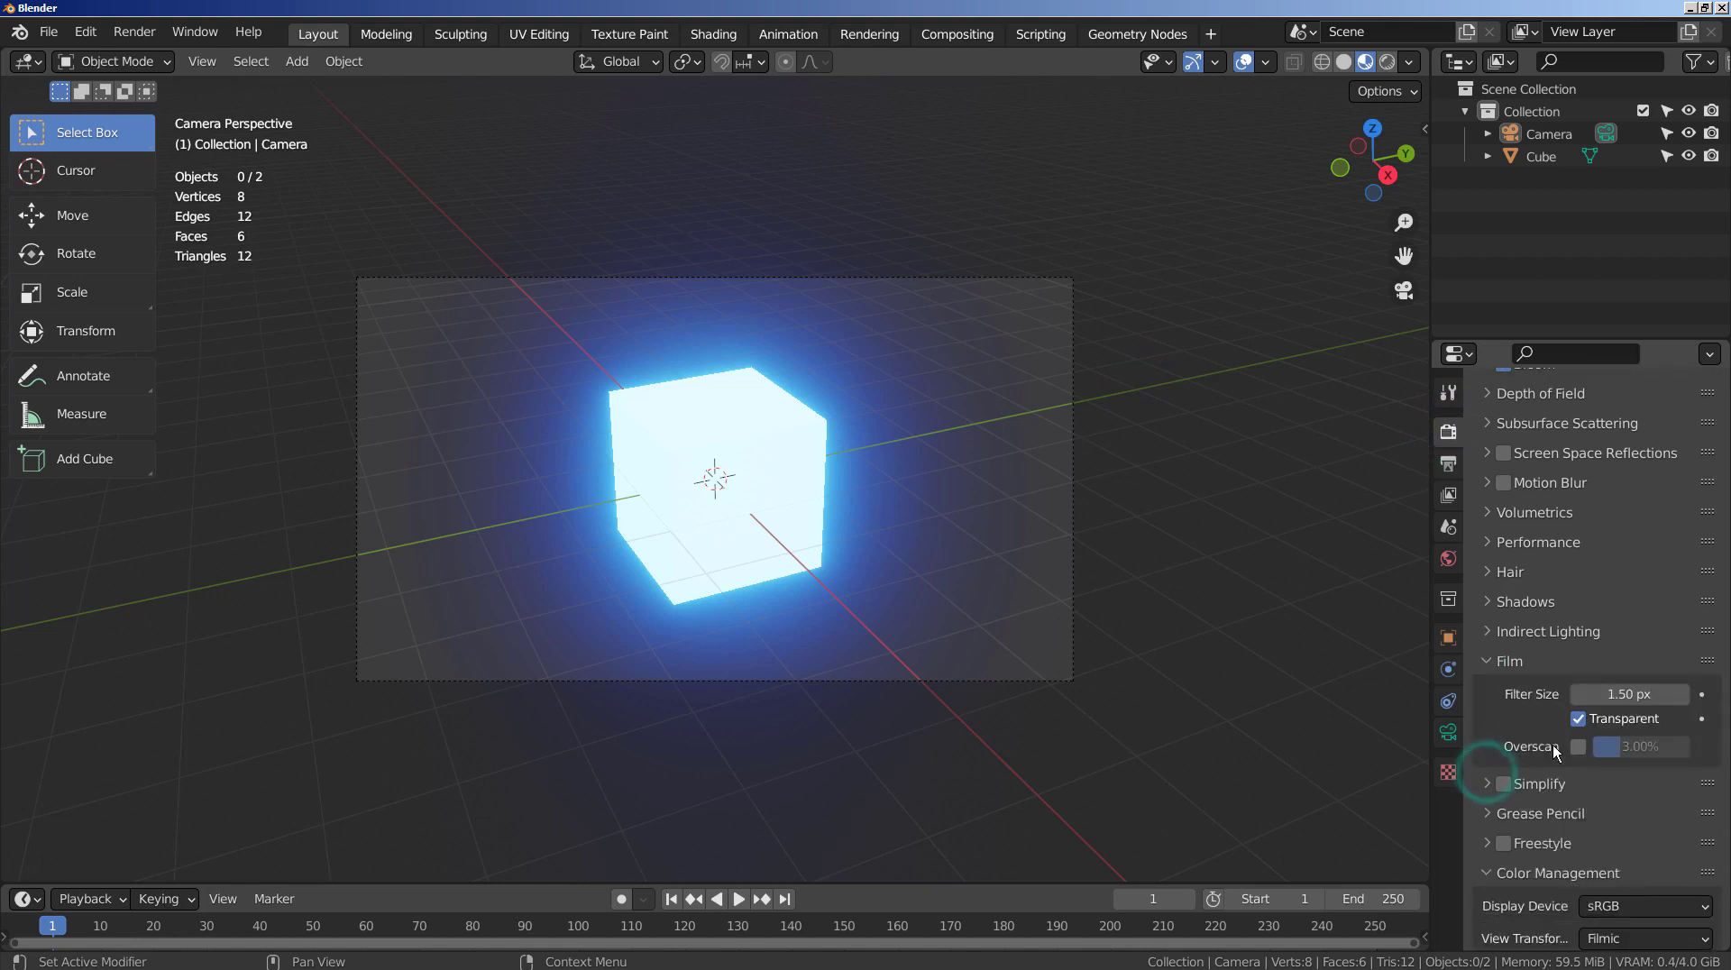
pyautogui.click(1580, 719)
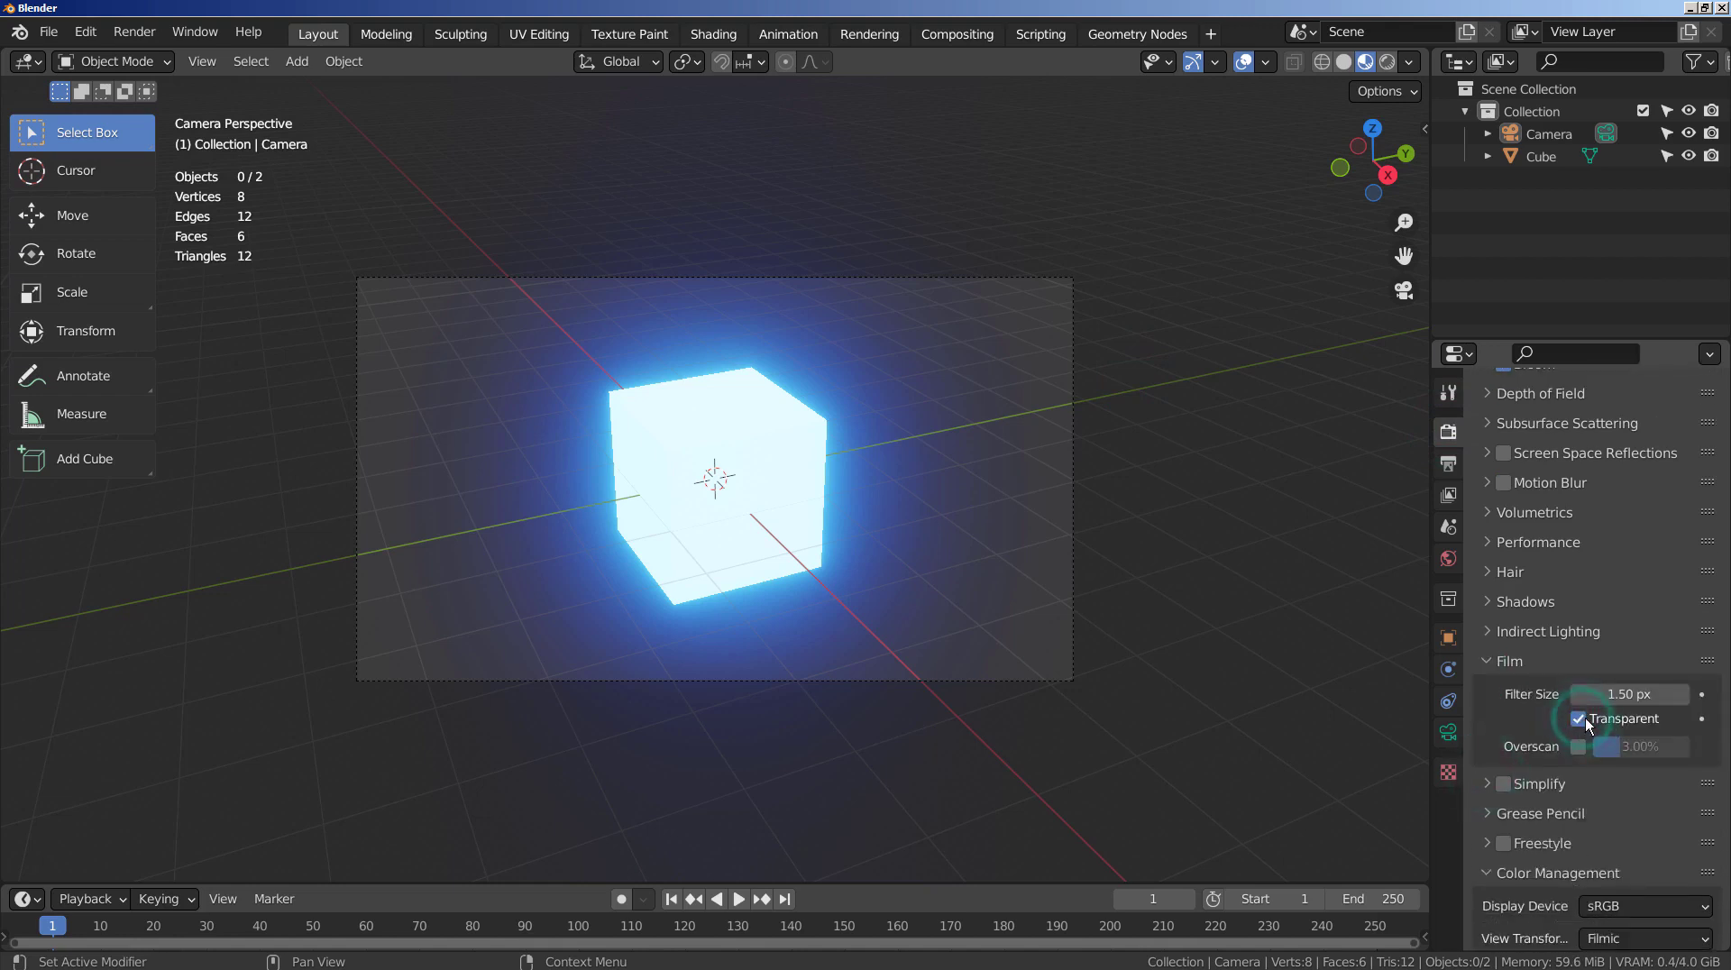
# View Rendered shading, toggling Transparent off and back on to compare.
pyautogui.click(1388, 61)
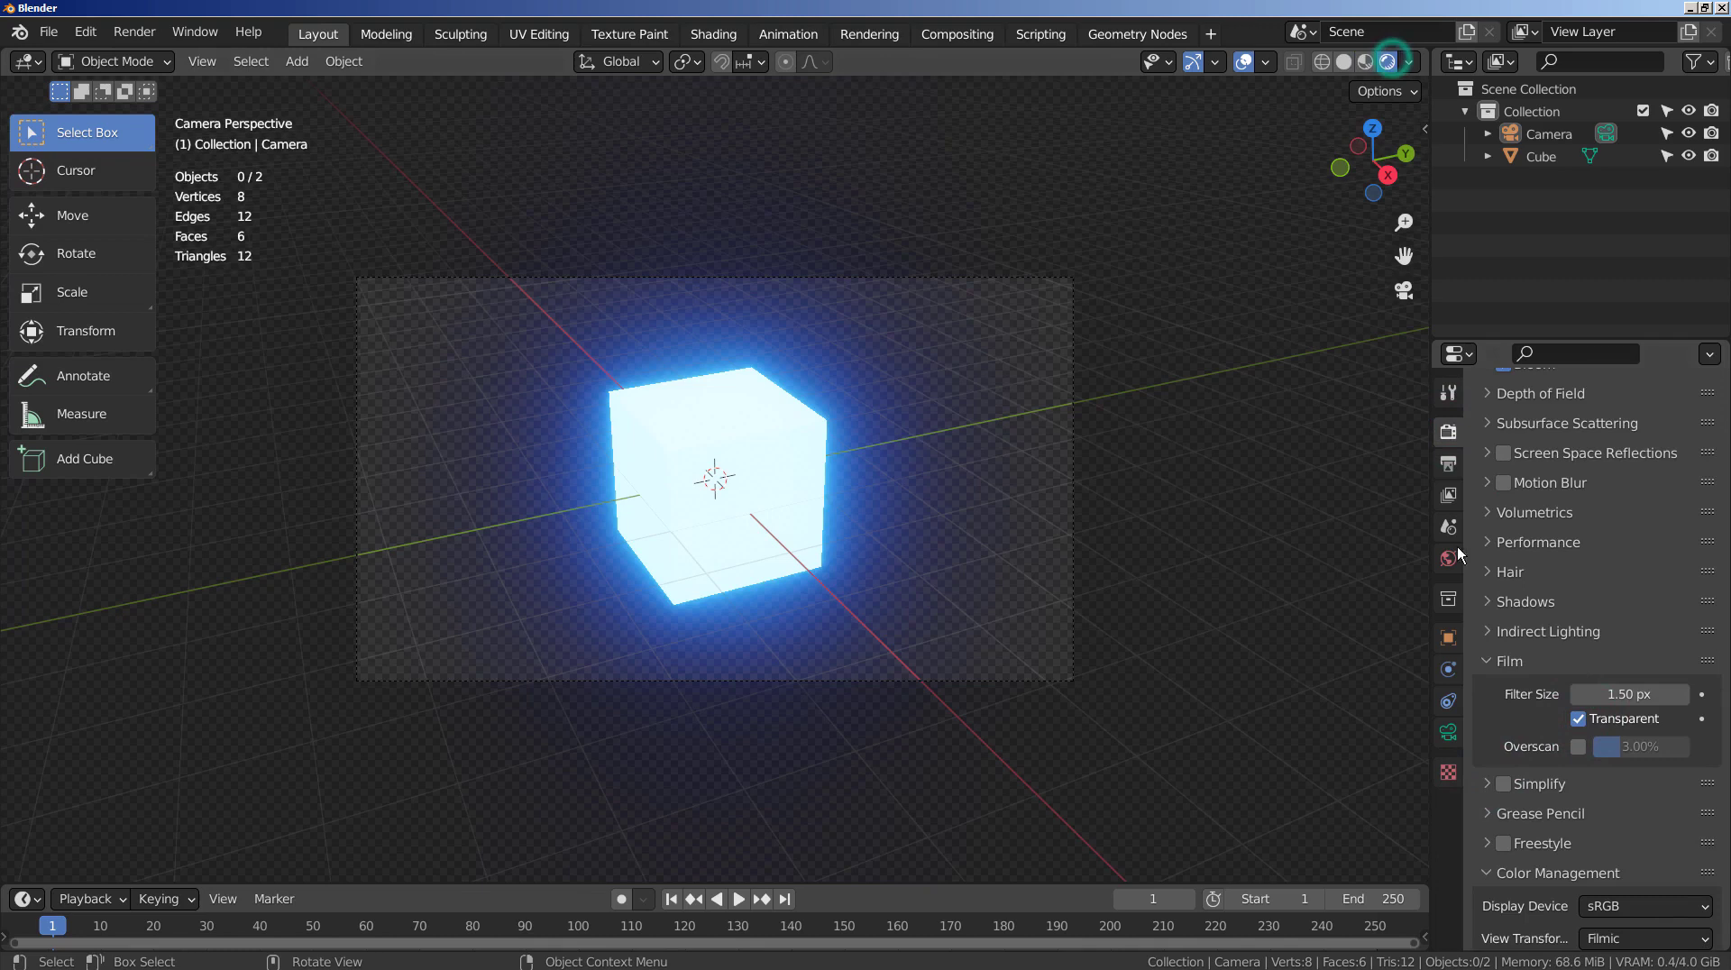
pyautogui.click(1578, 719)
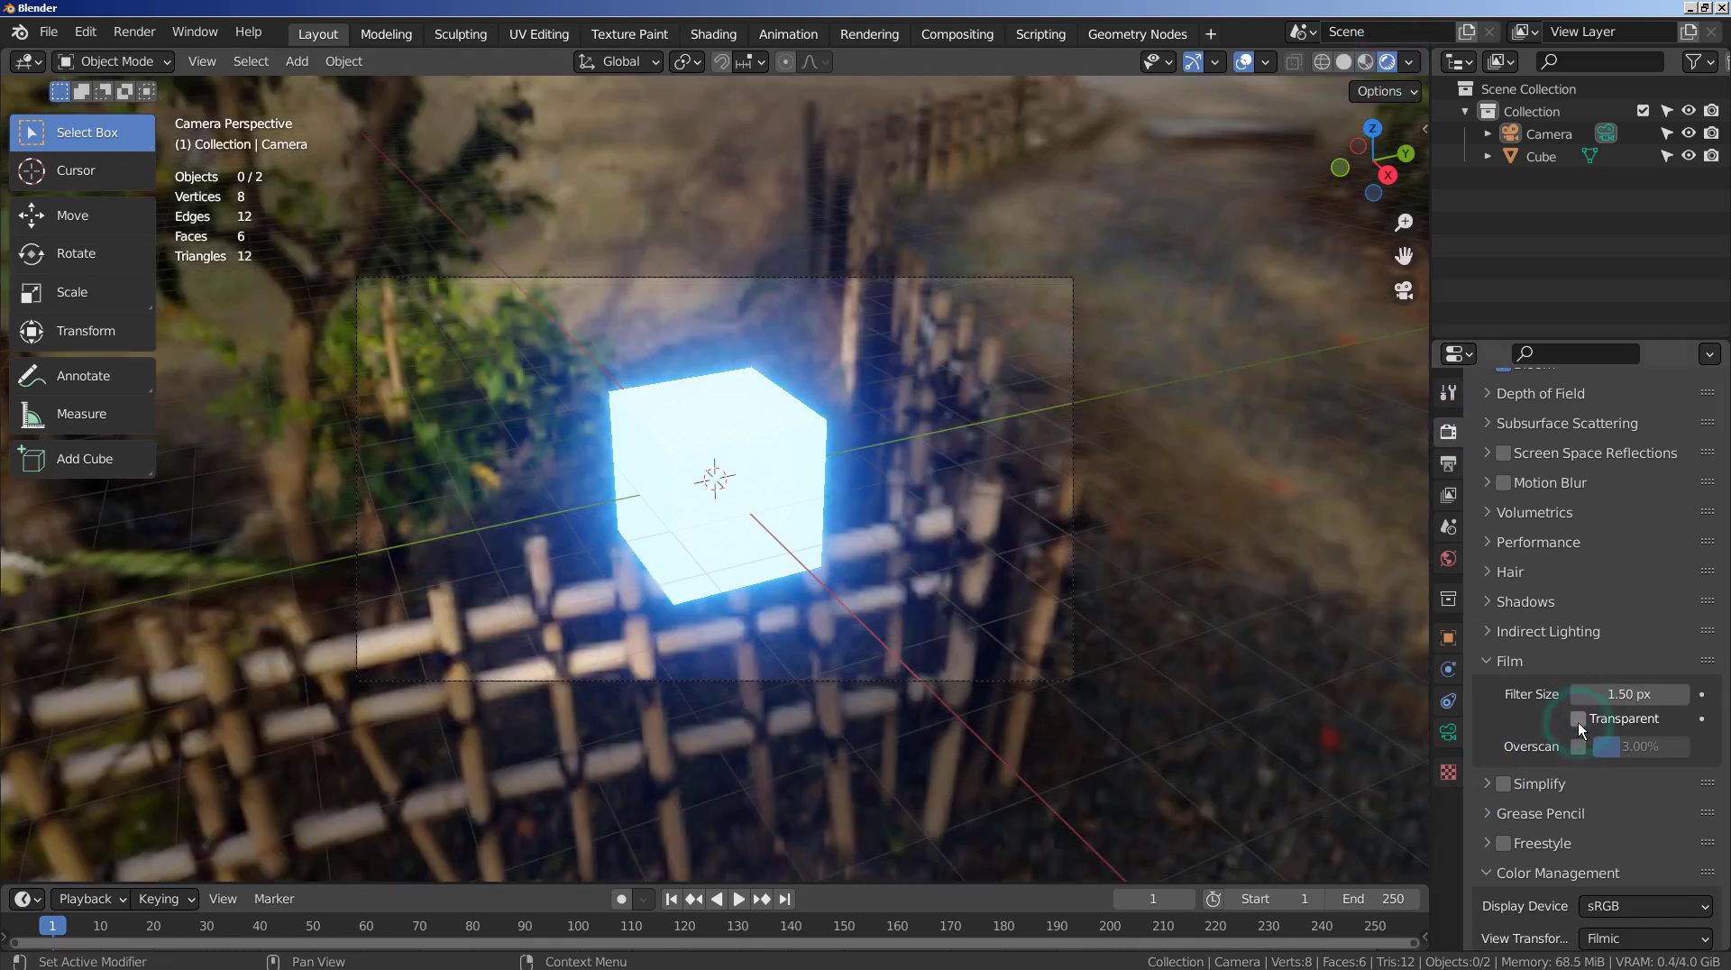
pyautogui.click(1579, 718)
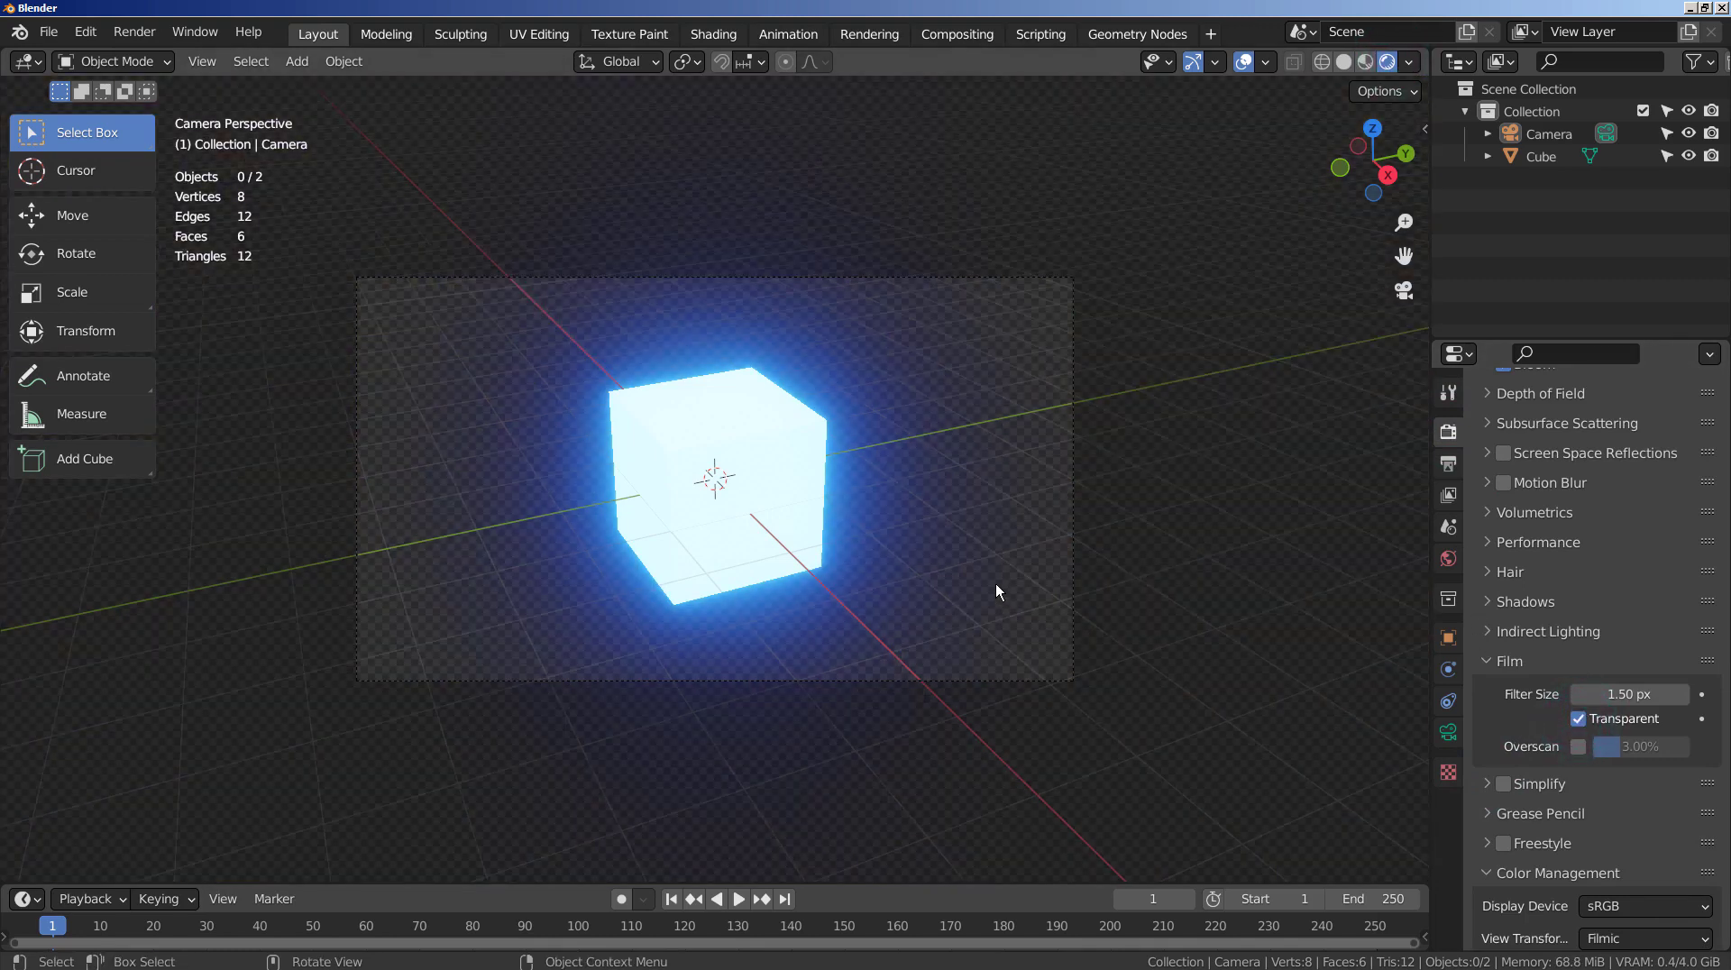
pyautogui.scroll(7, 1587, 541)
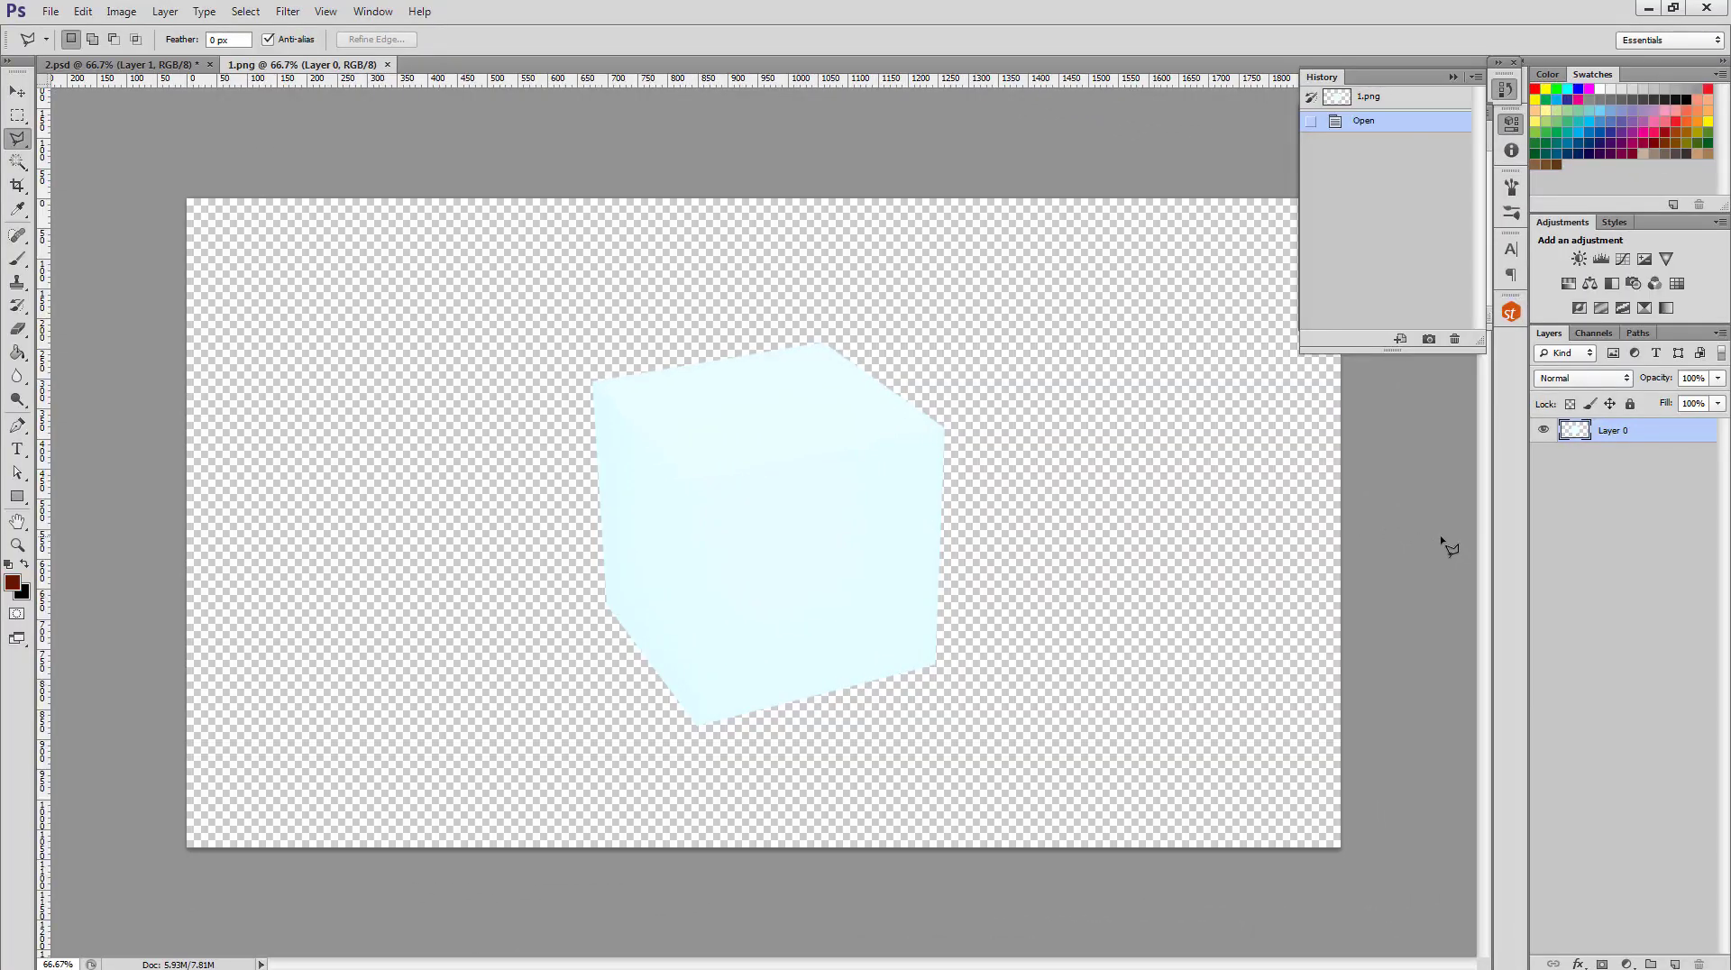
# Fill a new layer with dark red and place it below the cube layer.
pyautogui.click(1674, 963)
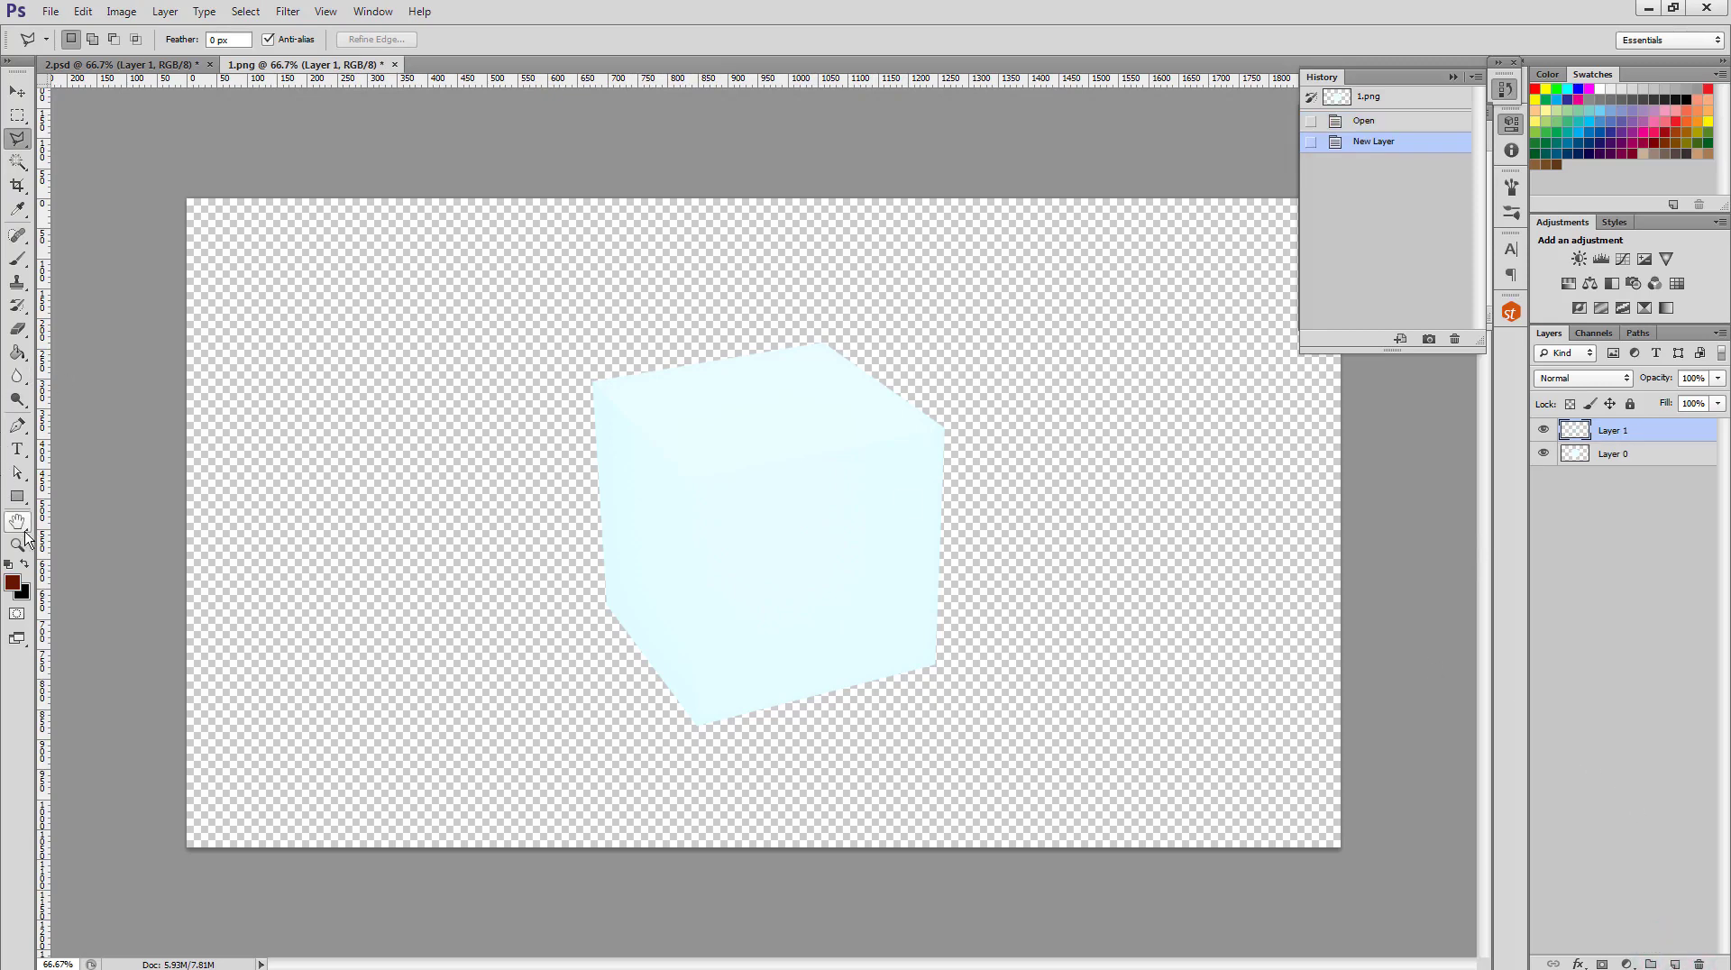
pyautogui.click(18, 353)
pyautogui.click(234, 338)
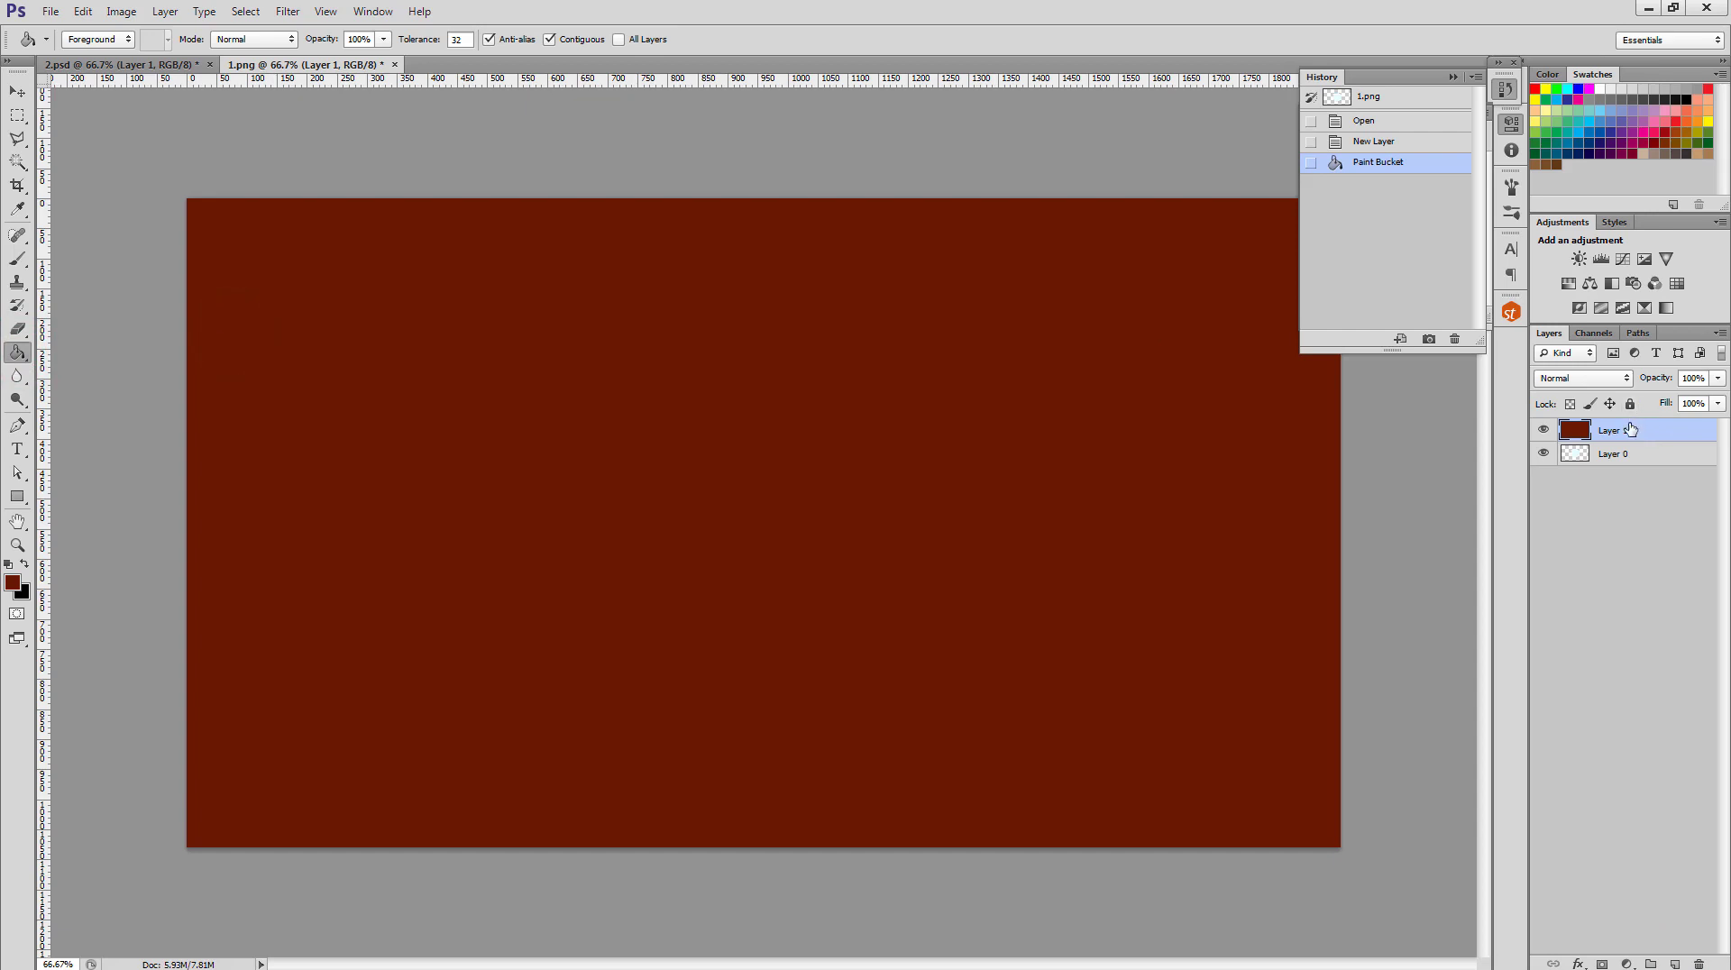
pyautogui.moveTo(1631, 430); pyautogui.dragTo(1630, 467)
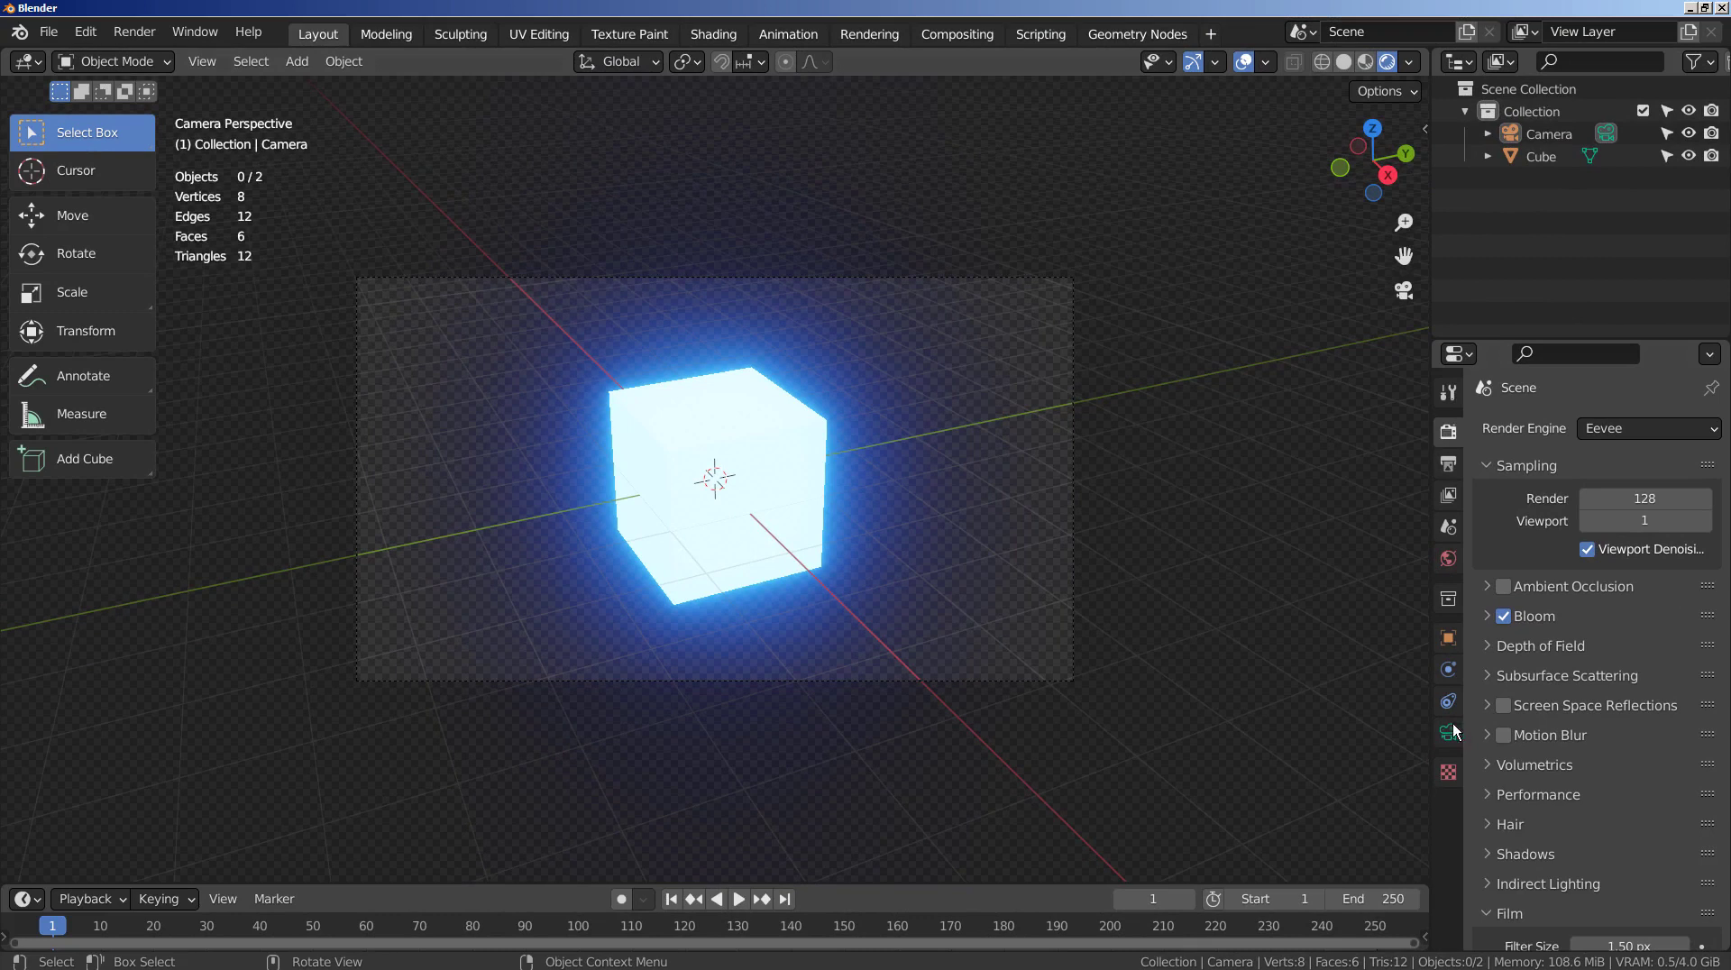
# Turn off film transparency and set the world colour to black via an RGB input.
pyautogui.scroll(-3, 1517, 894)
pyautogui.scroll(-2, 1566, 841)
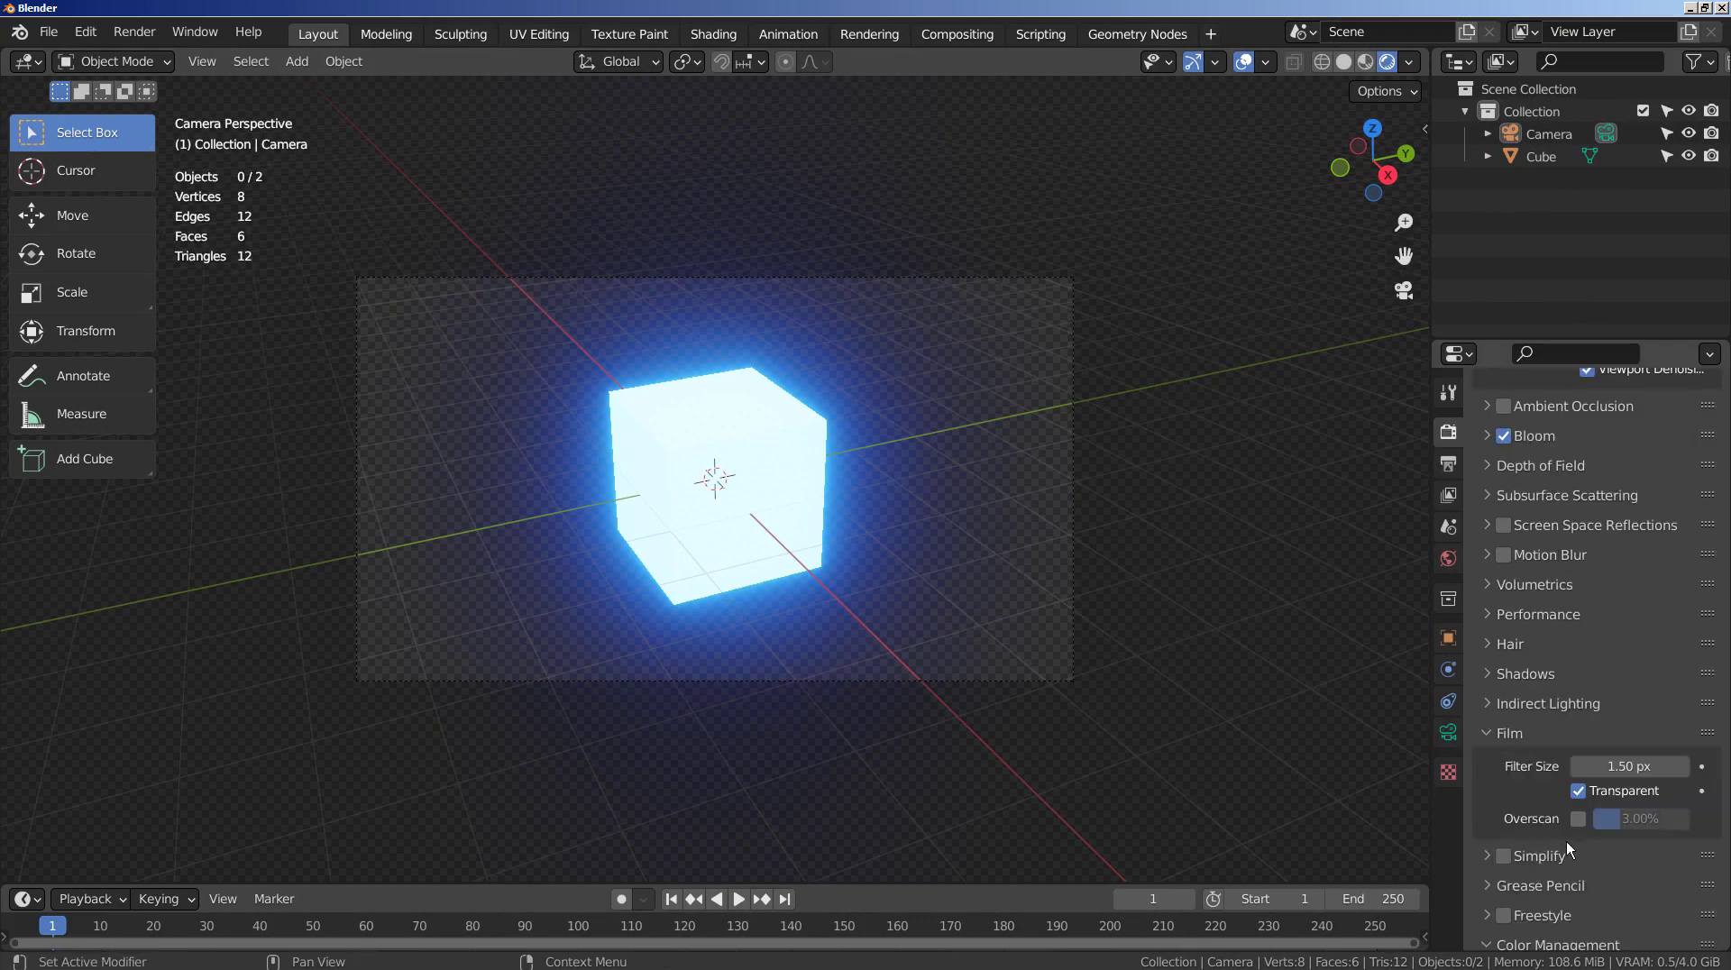
pyautogui.click(1580, 797)
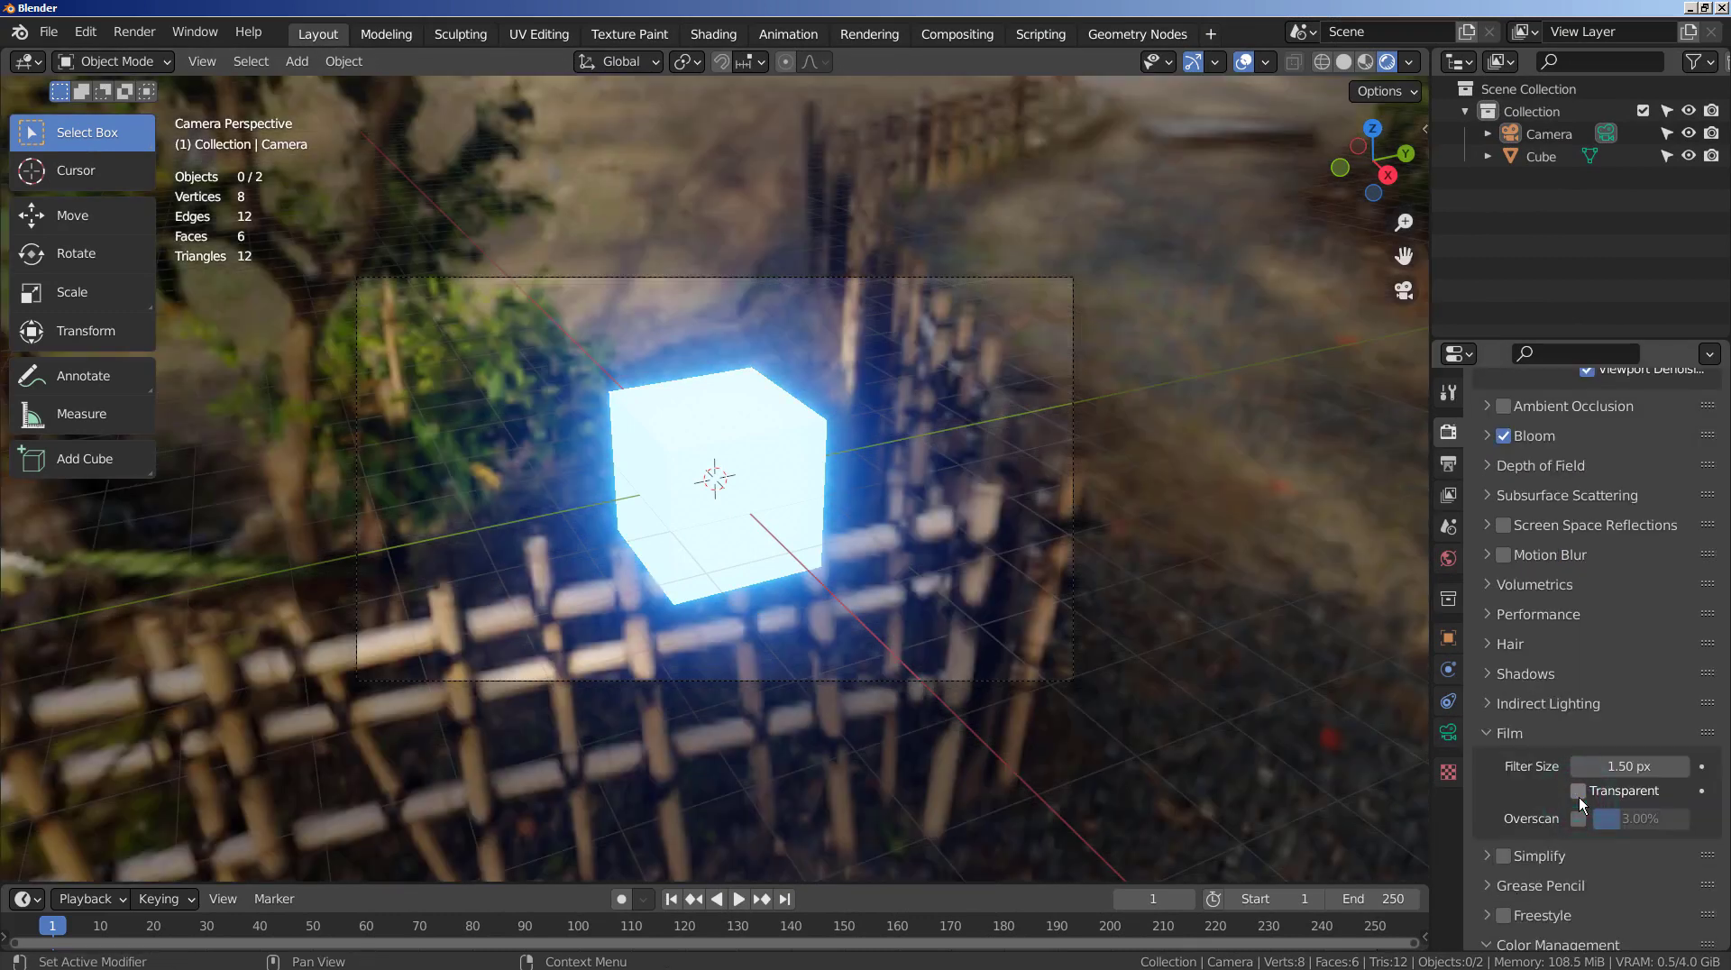
pyautogui.click(1449, 558)
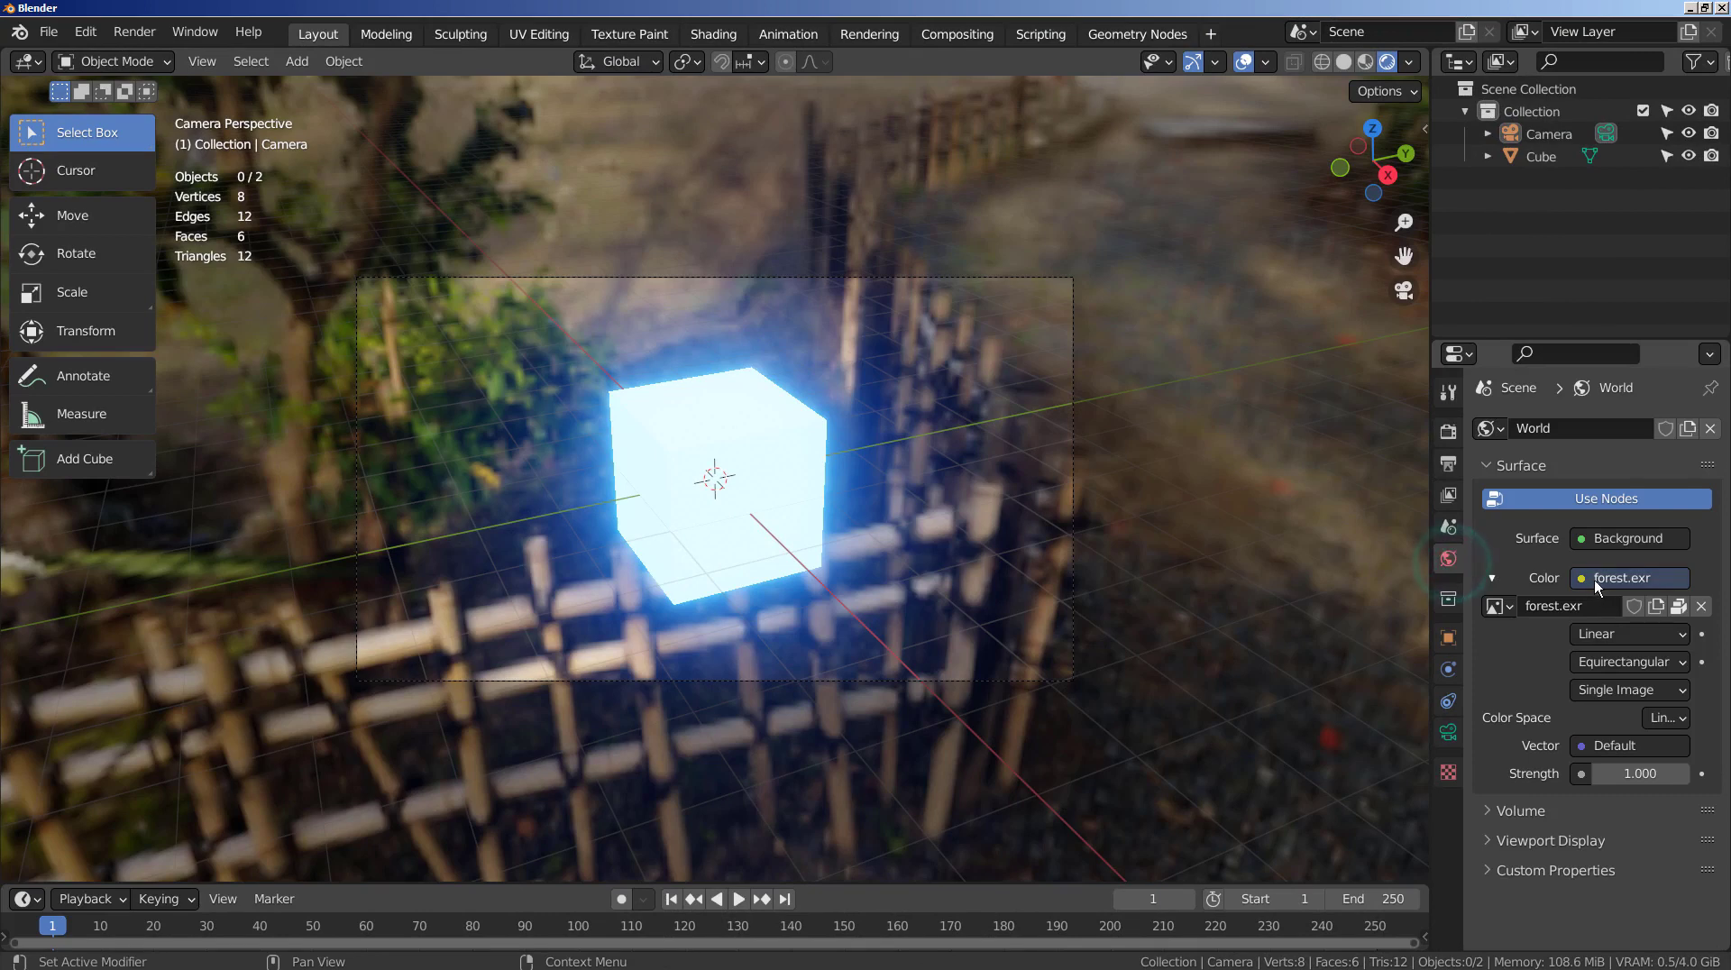
pyautogui.click(1594, 581)
pyautogui.click(920, 695)
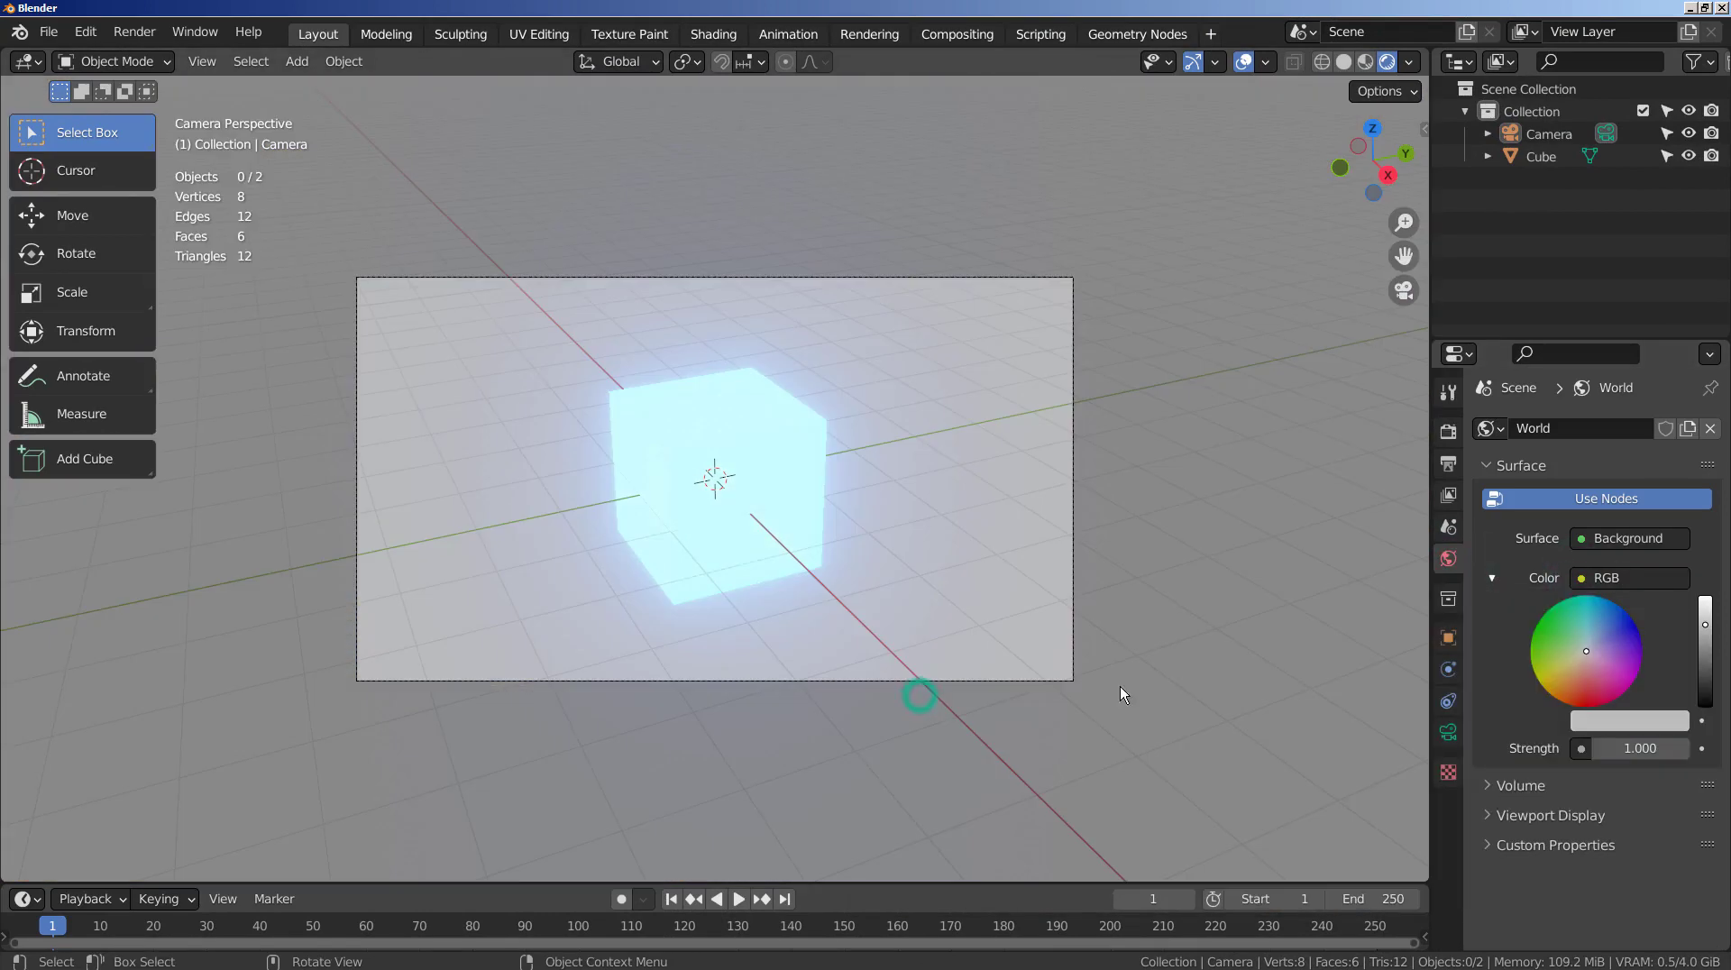
pyautogui.moveTo(1703, 636); pyautogui.dragTo(1704, 707)
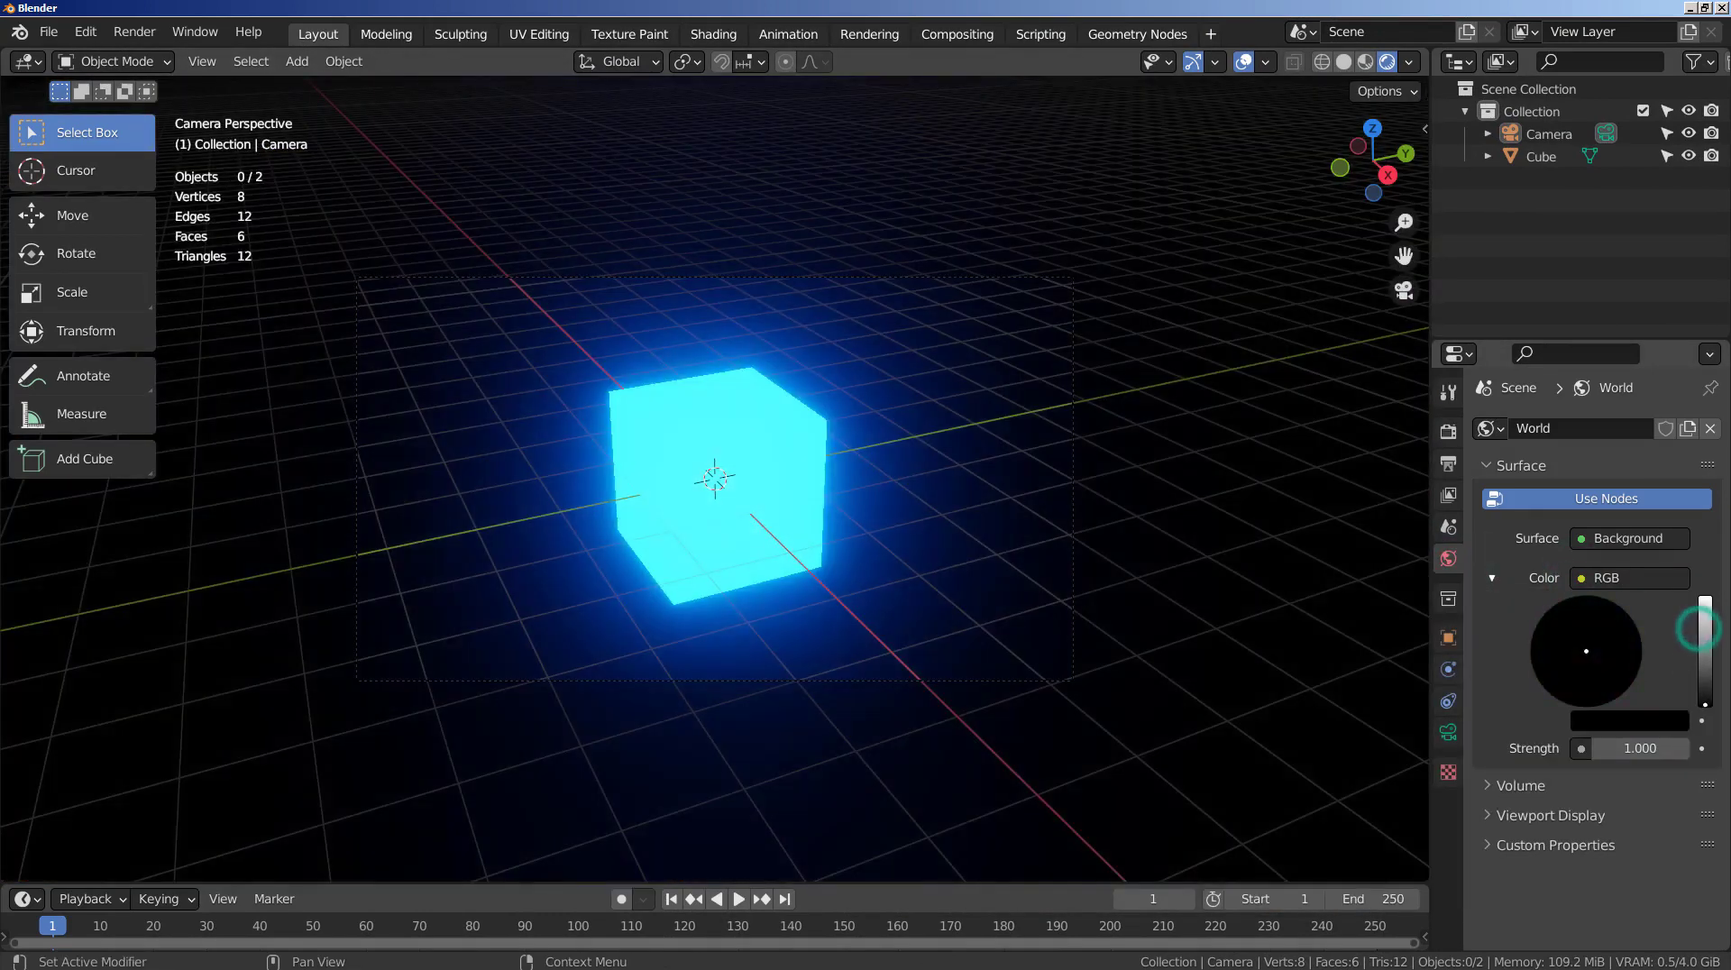
# Confirm the Eevee and Bloom settings and render the frame with F12.
pyautogui.click(1450, 431)
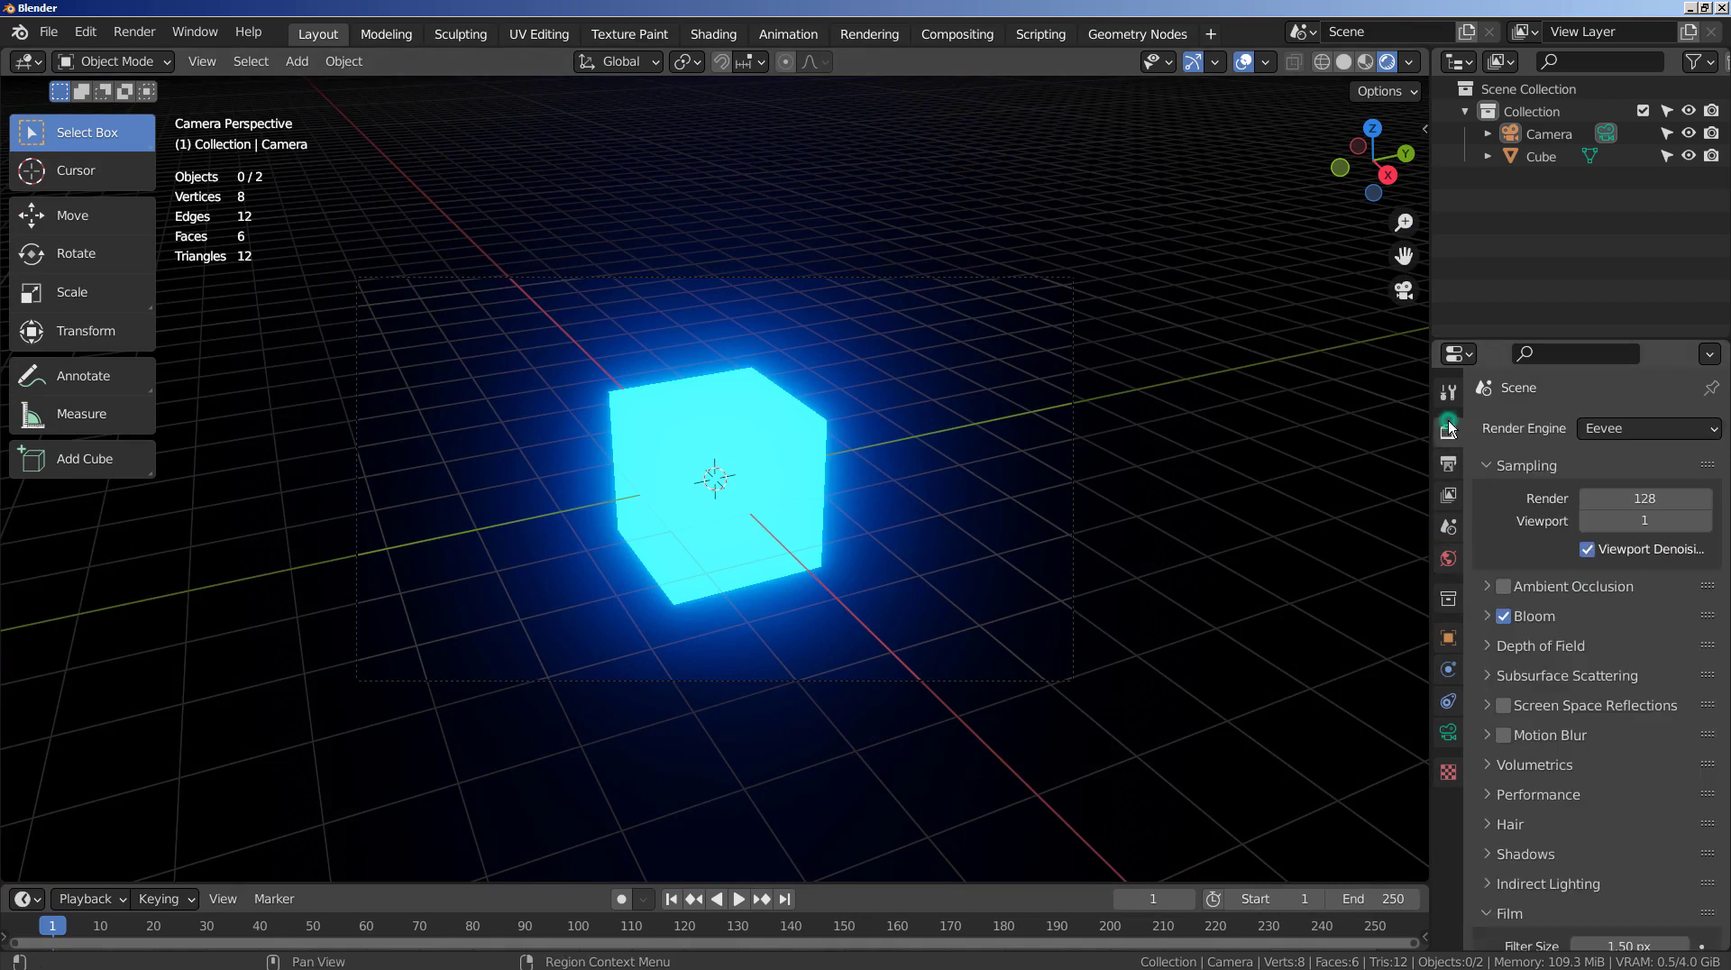
pyautogui.scroll(-3, 1506, 804)
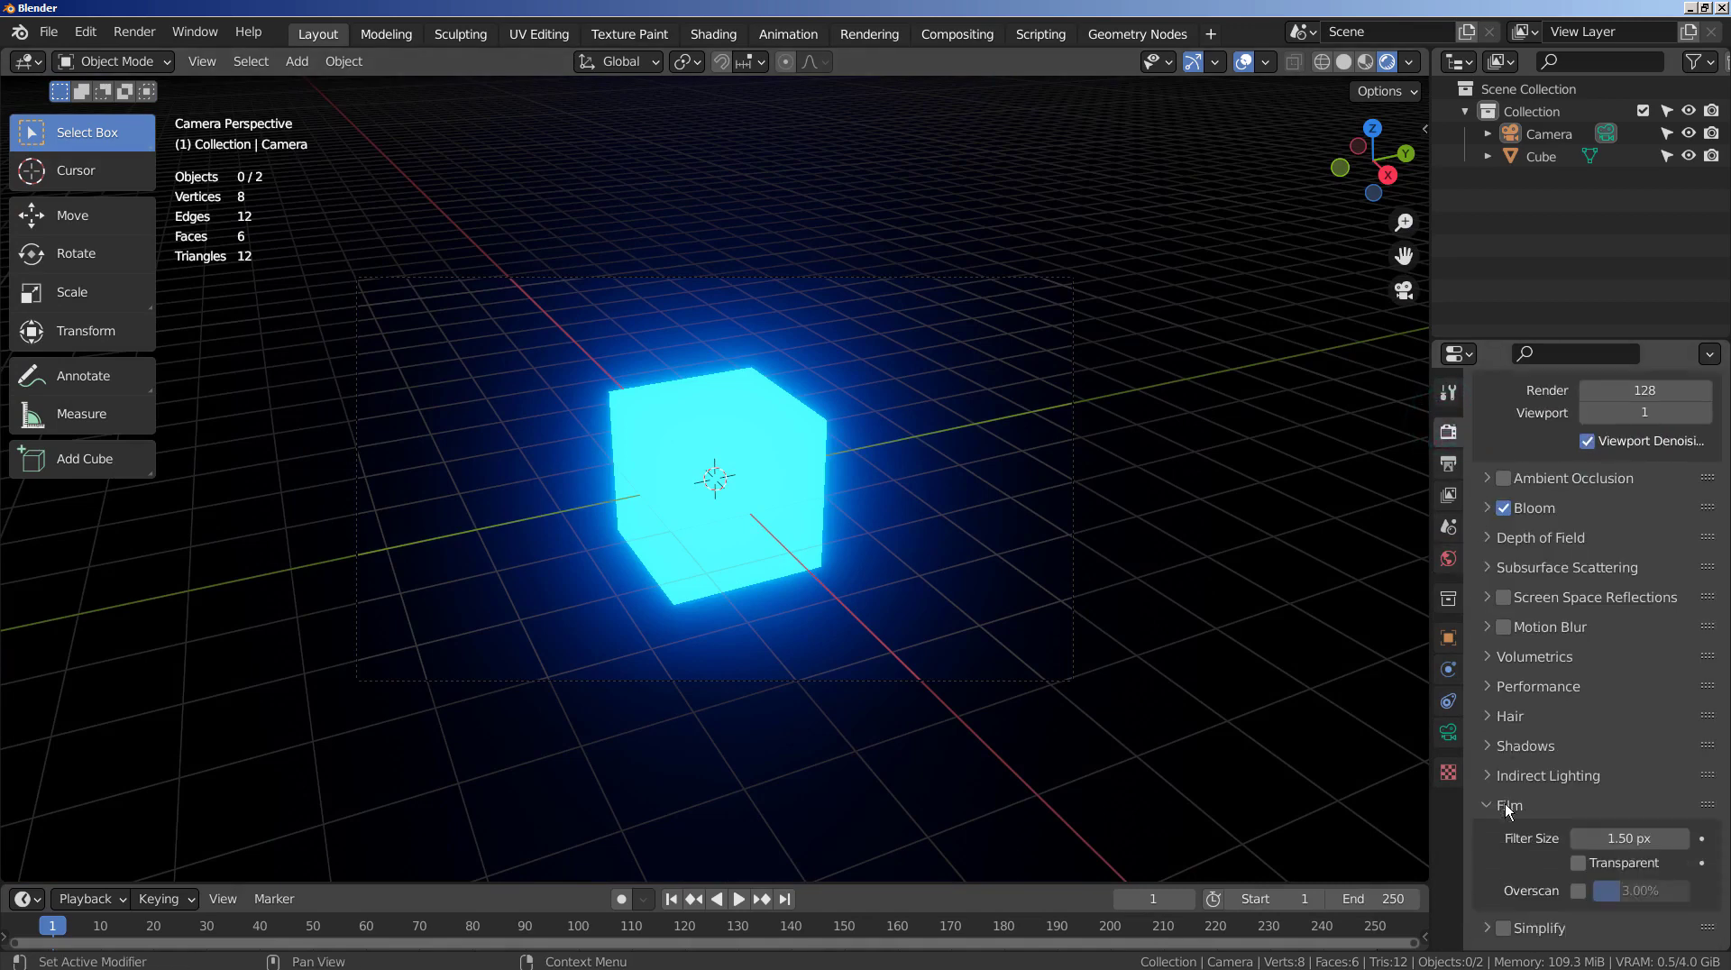
pyautogui.scroll(-1, 1506, 803)
pyautogui.click(1073, 680)
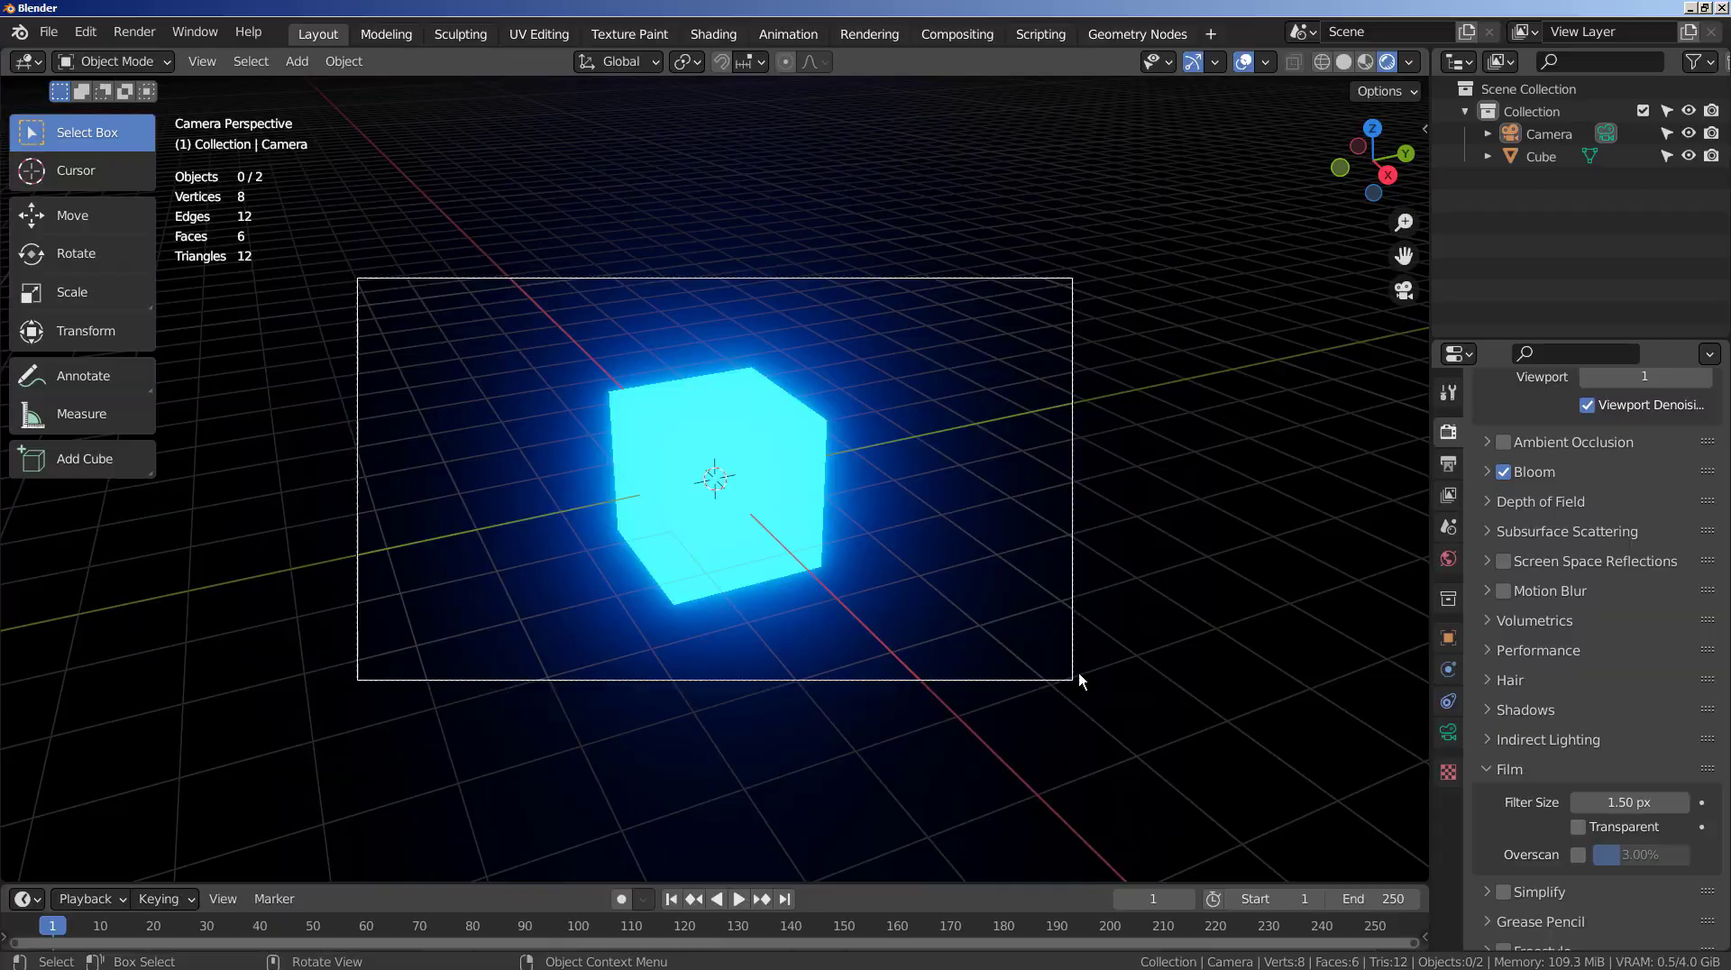
pyautogui.press('F12')
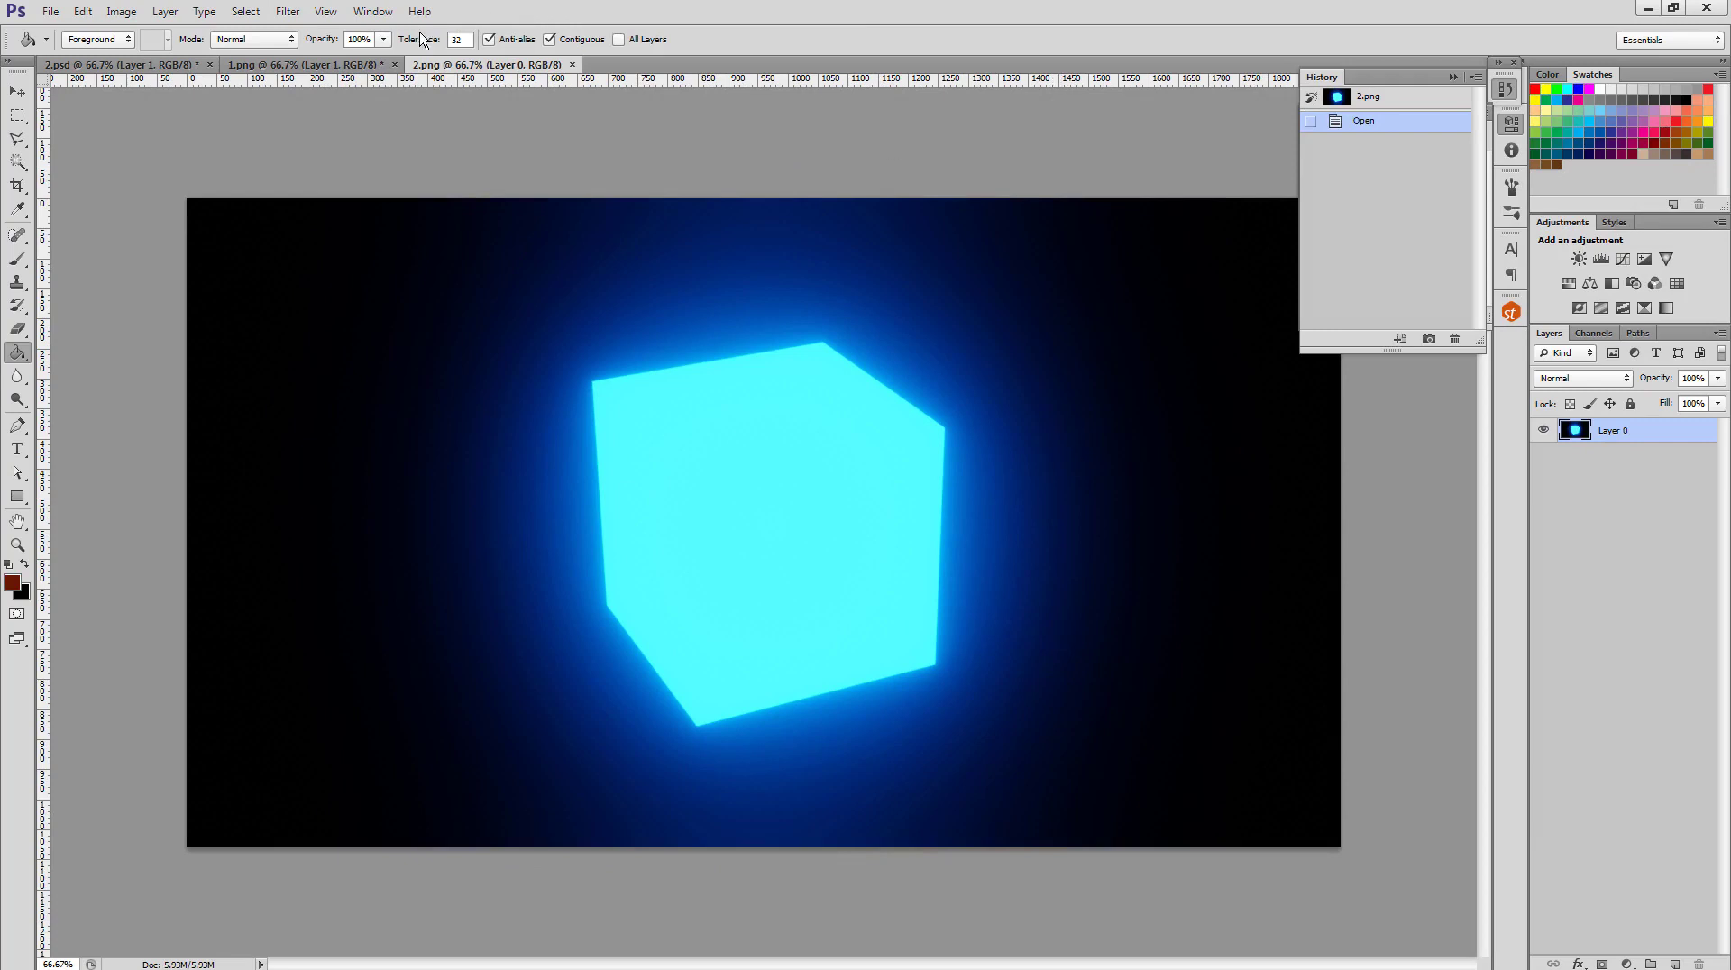
# Copy the entire black-background render and paste it into 1.png as a new layer.
pyautogui.click(322, 66)
pyautogui.press('x')
pyautogui.hotkey('ctrl', 'a')
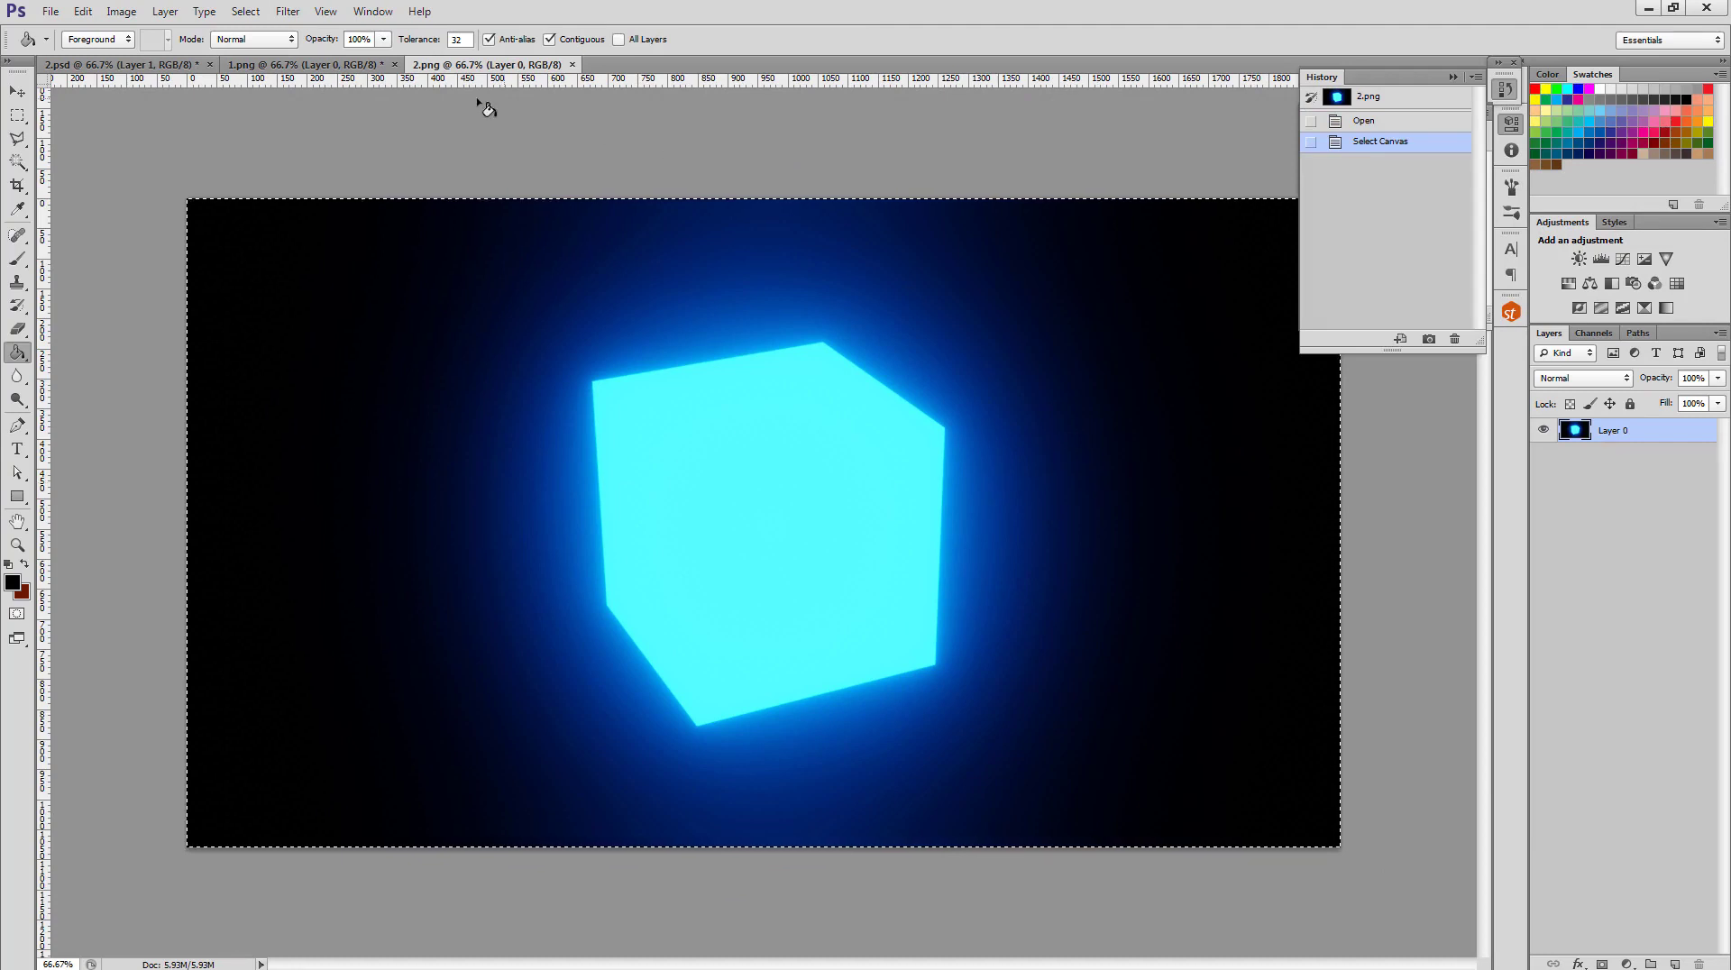
pyautogui.hotkey('ctrl', 'c')
pyautogui.click(306, 64)
pyautogui.hotkey('ctrl', 'v')
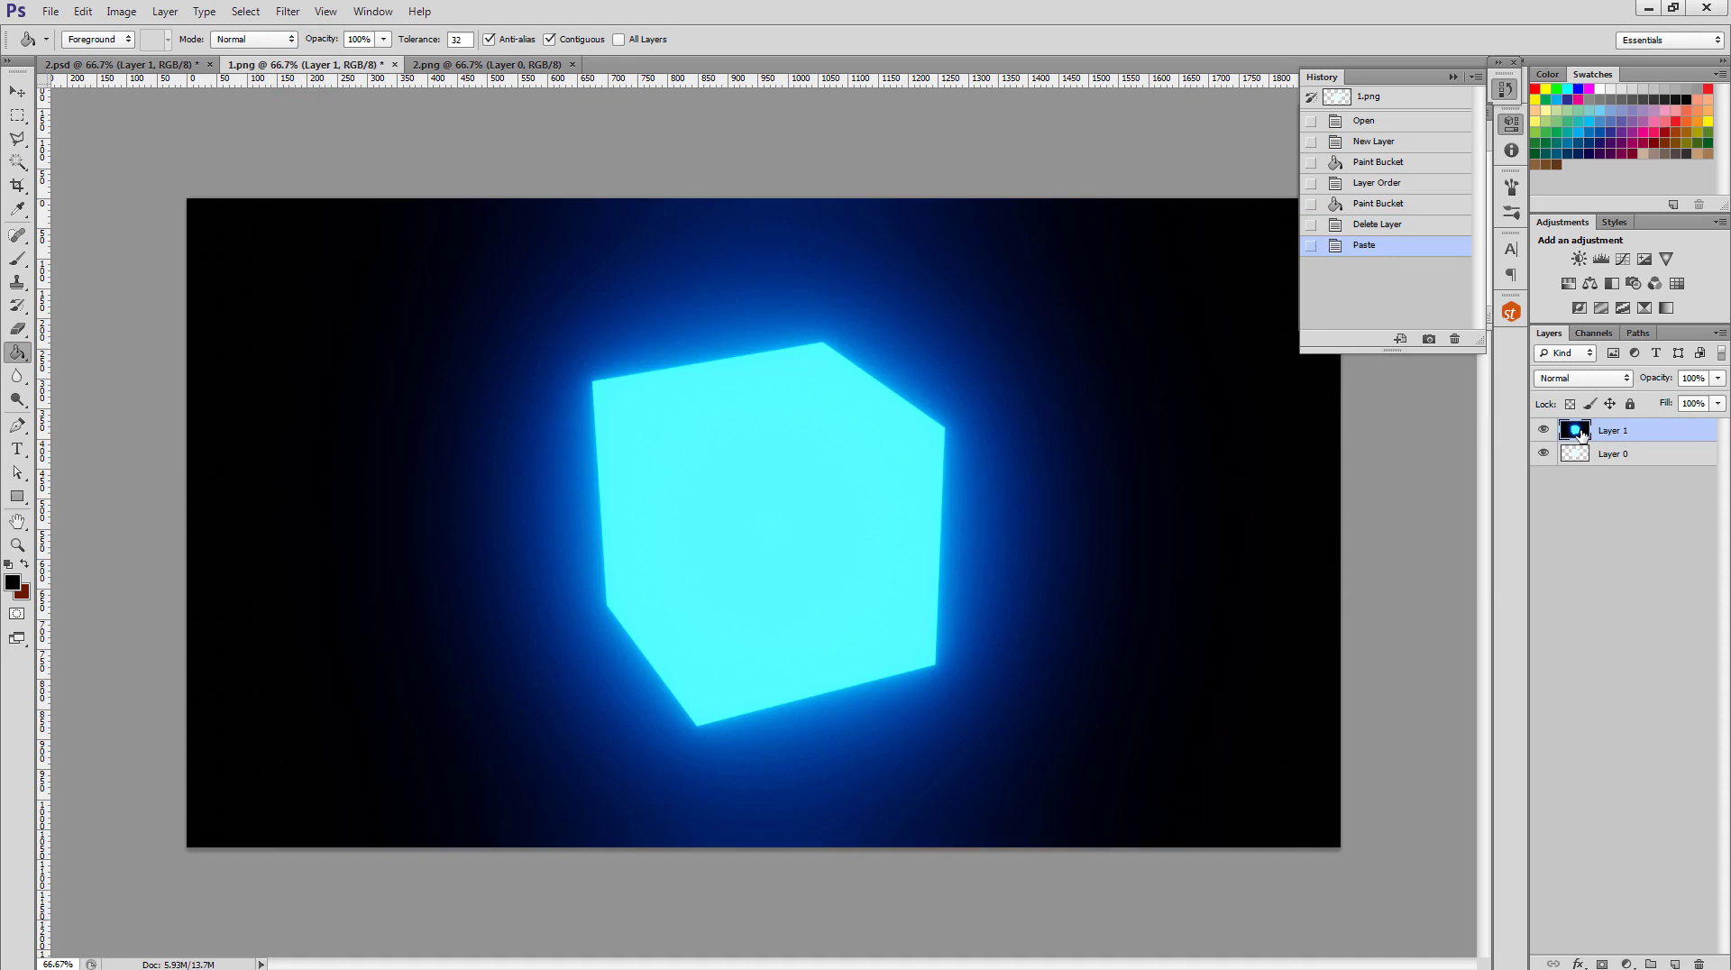
# Set the pasted cube layer's blend mode to Lighten.
pyautogui.click(1628, 377)
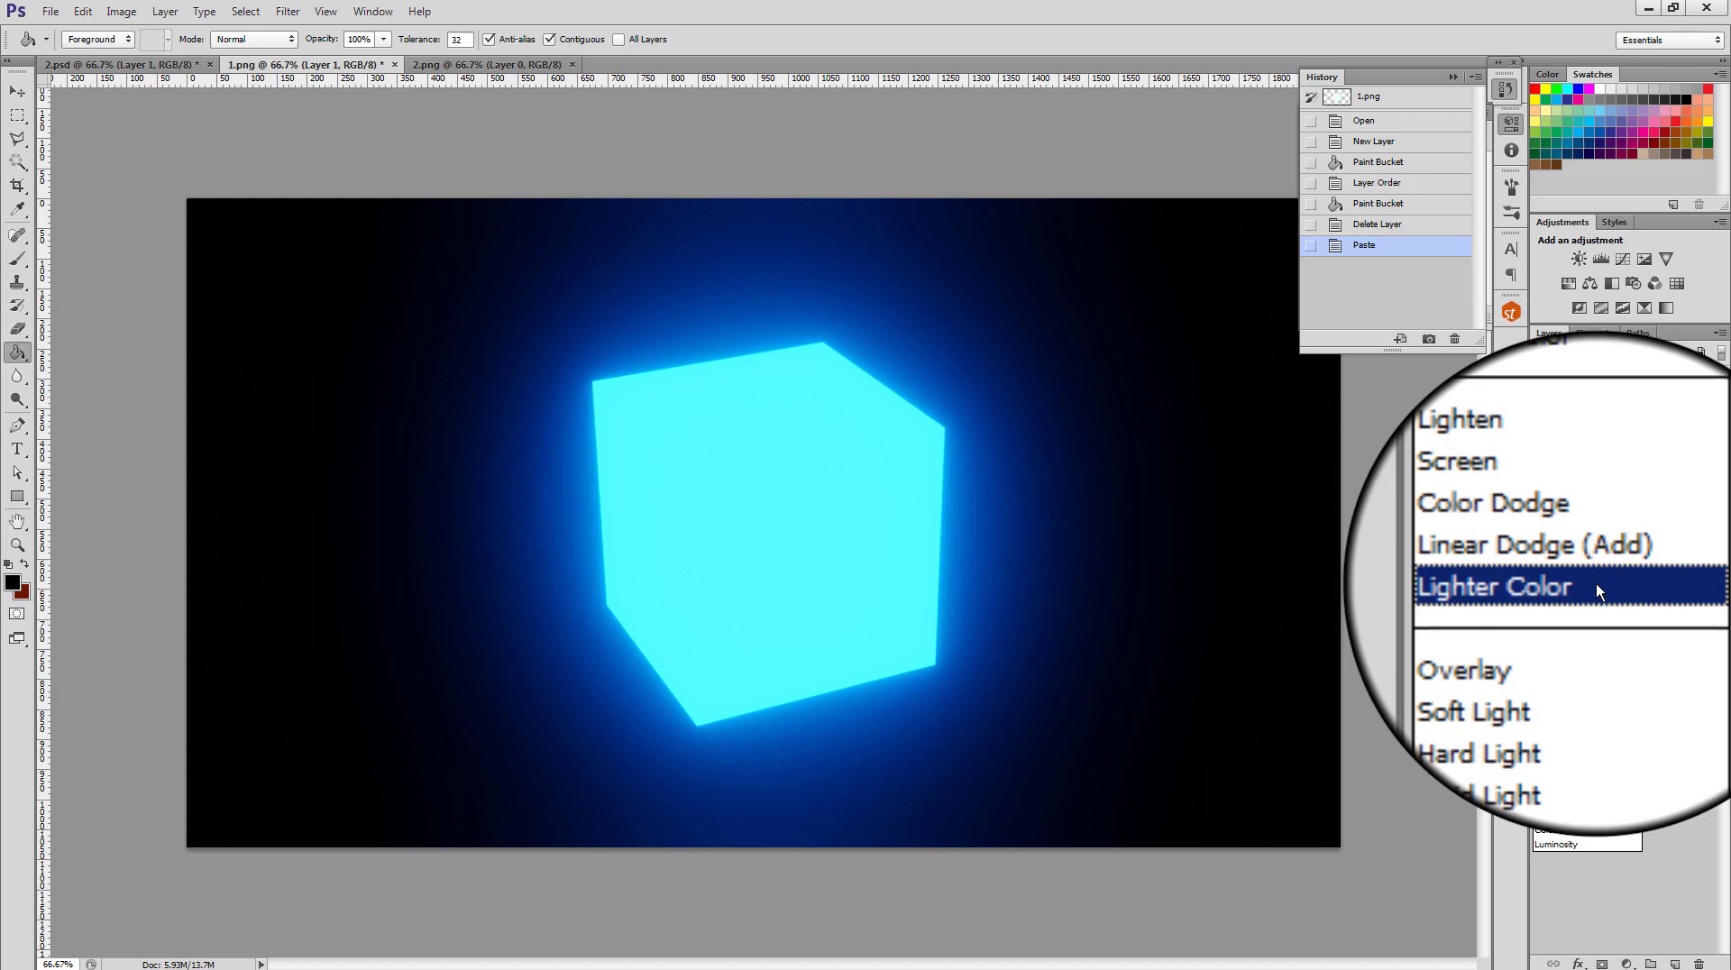
pyautogui.click(1592, 532)
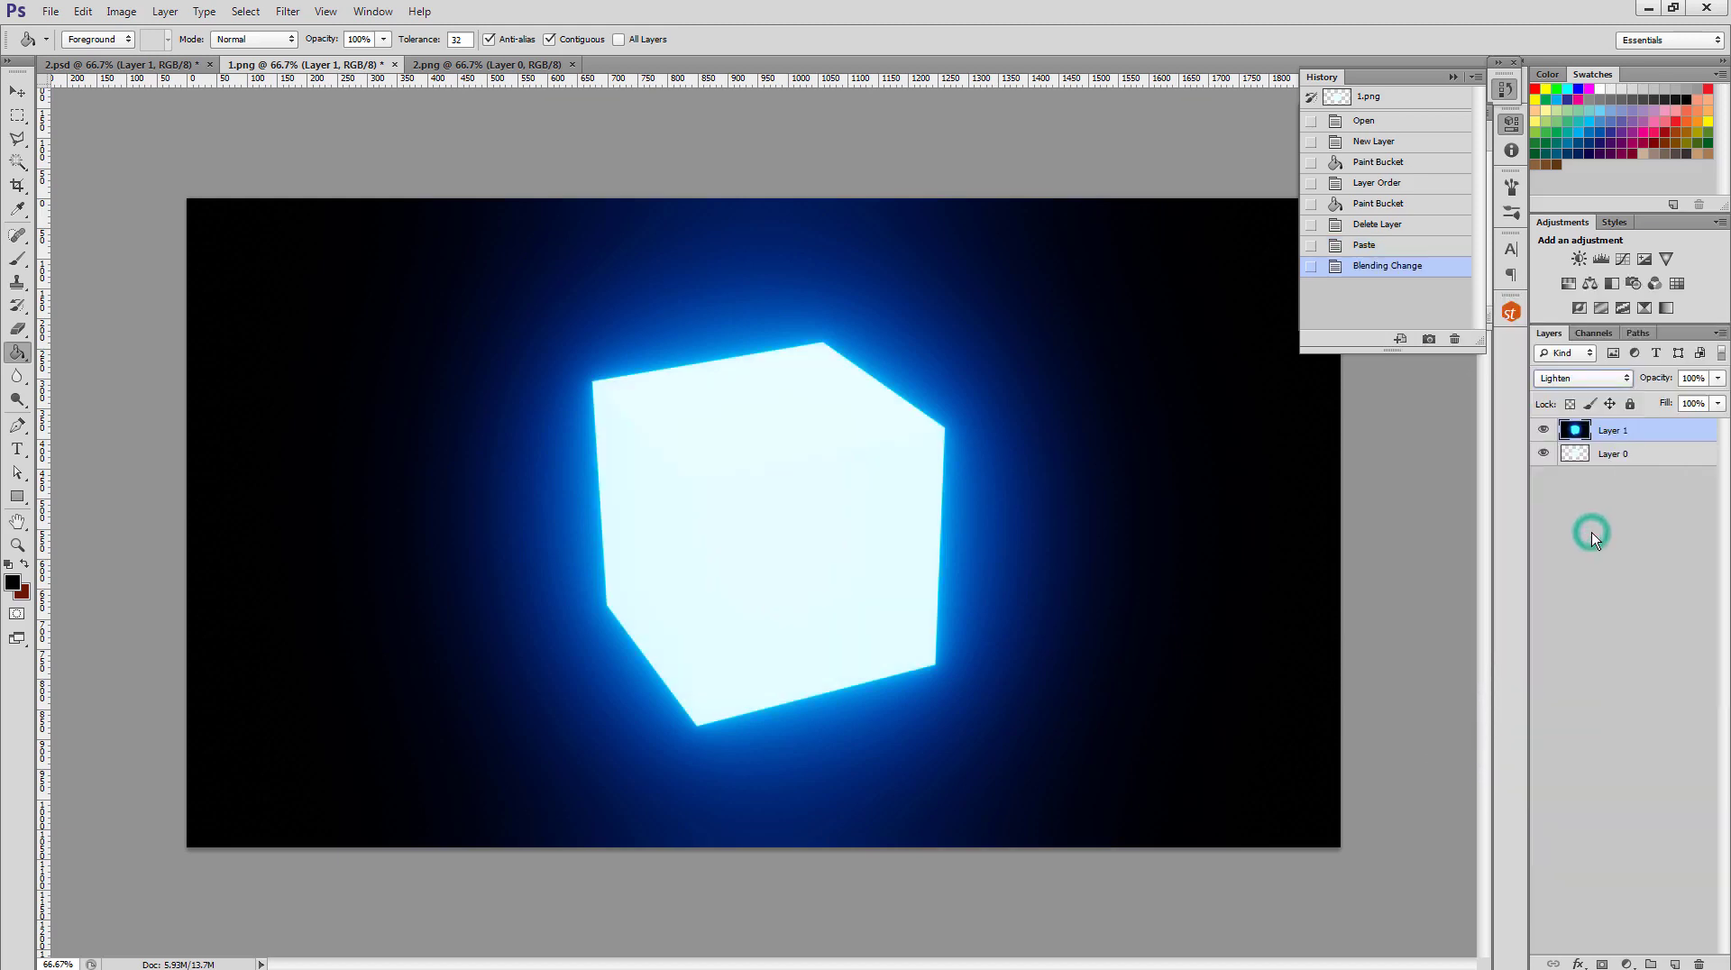
# Add a new layer and fill it with black.
pyautogui.press('v')
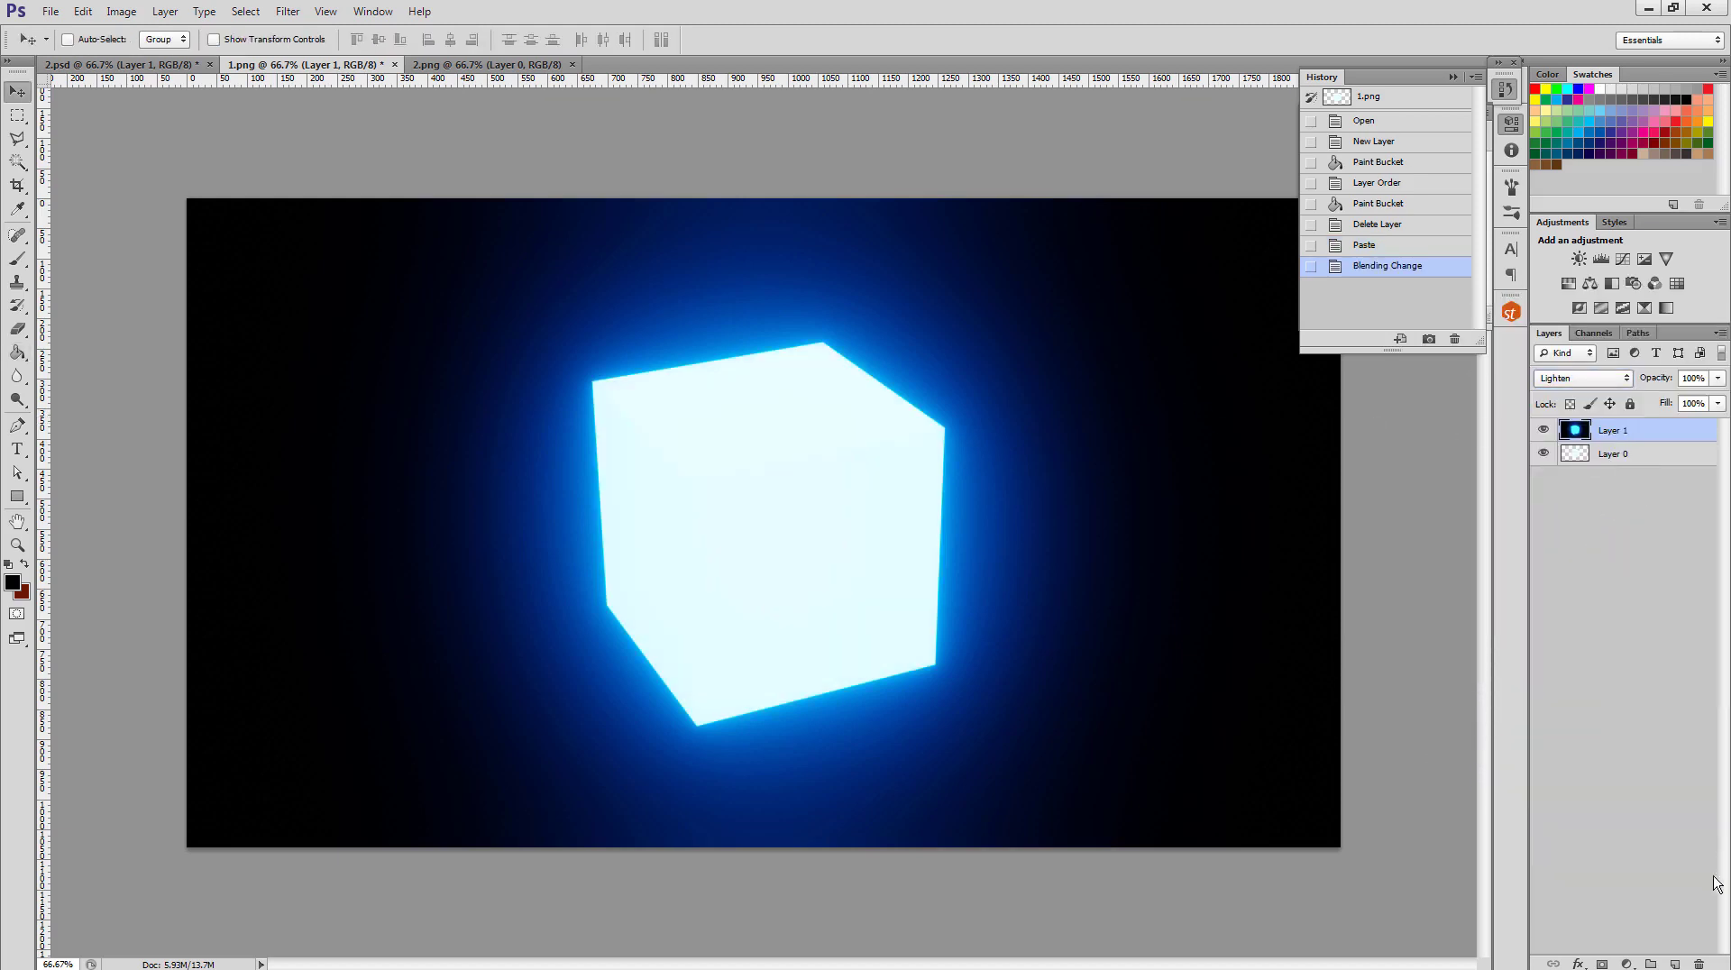
pyautogui.click(1674, 963)
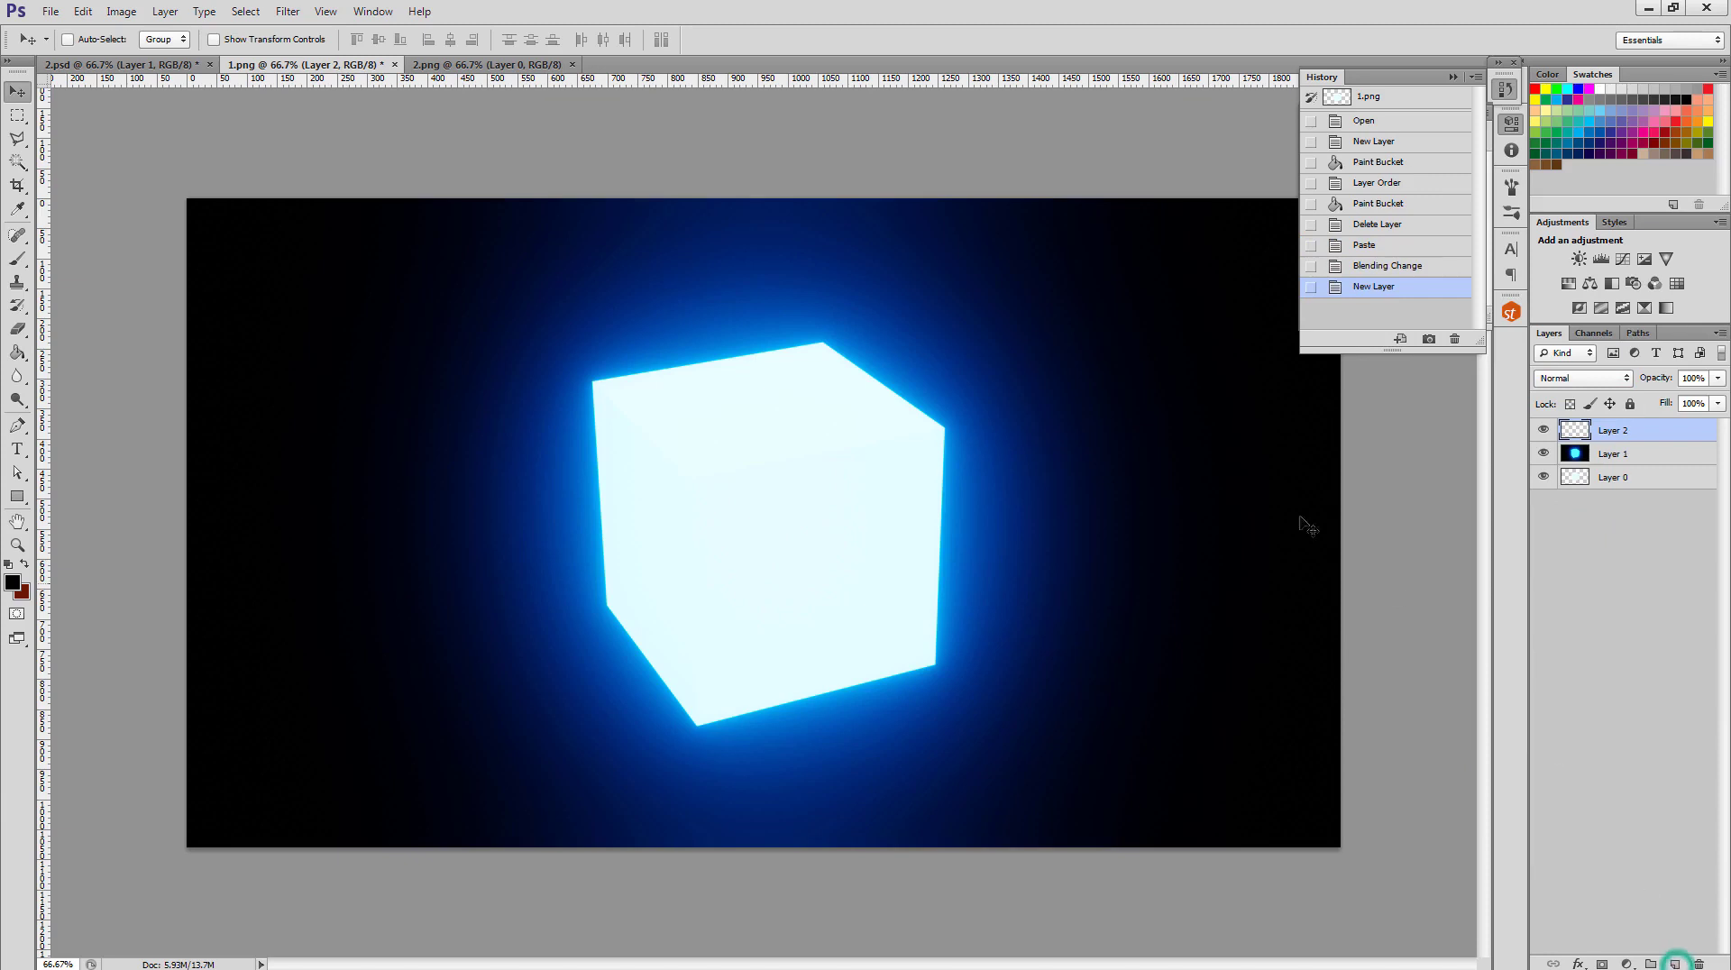
pyautogui.click(12, 352)
pyautogui.click(290, 365)
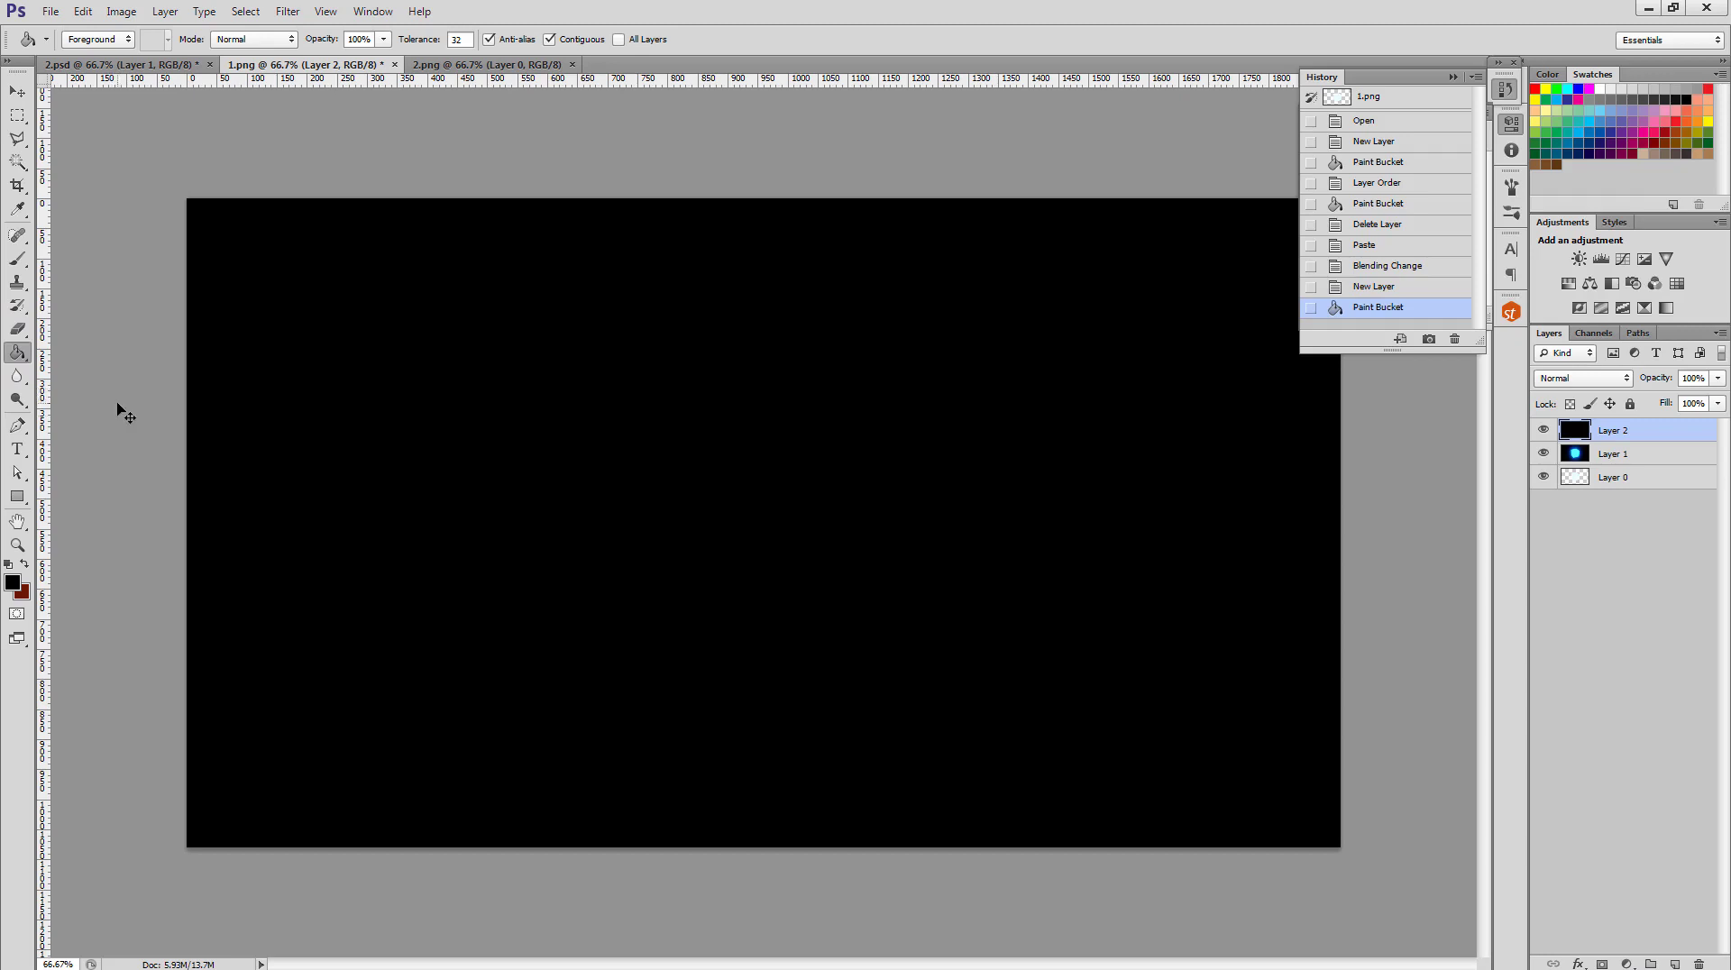
# Paste the dark screenshot as Layer 3, delete Layer 2, and move Layer 3 to the bottom.
pyautogui.hotkey('ctrl', 'v')
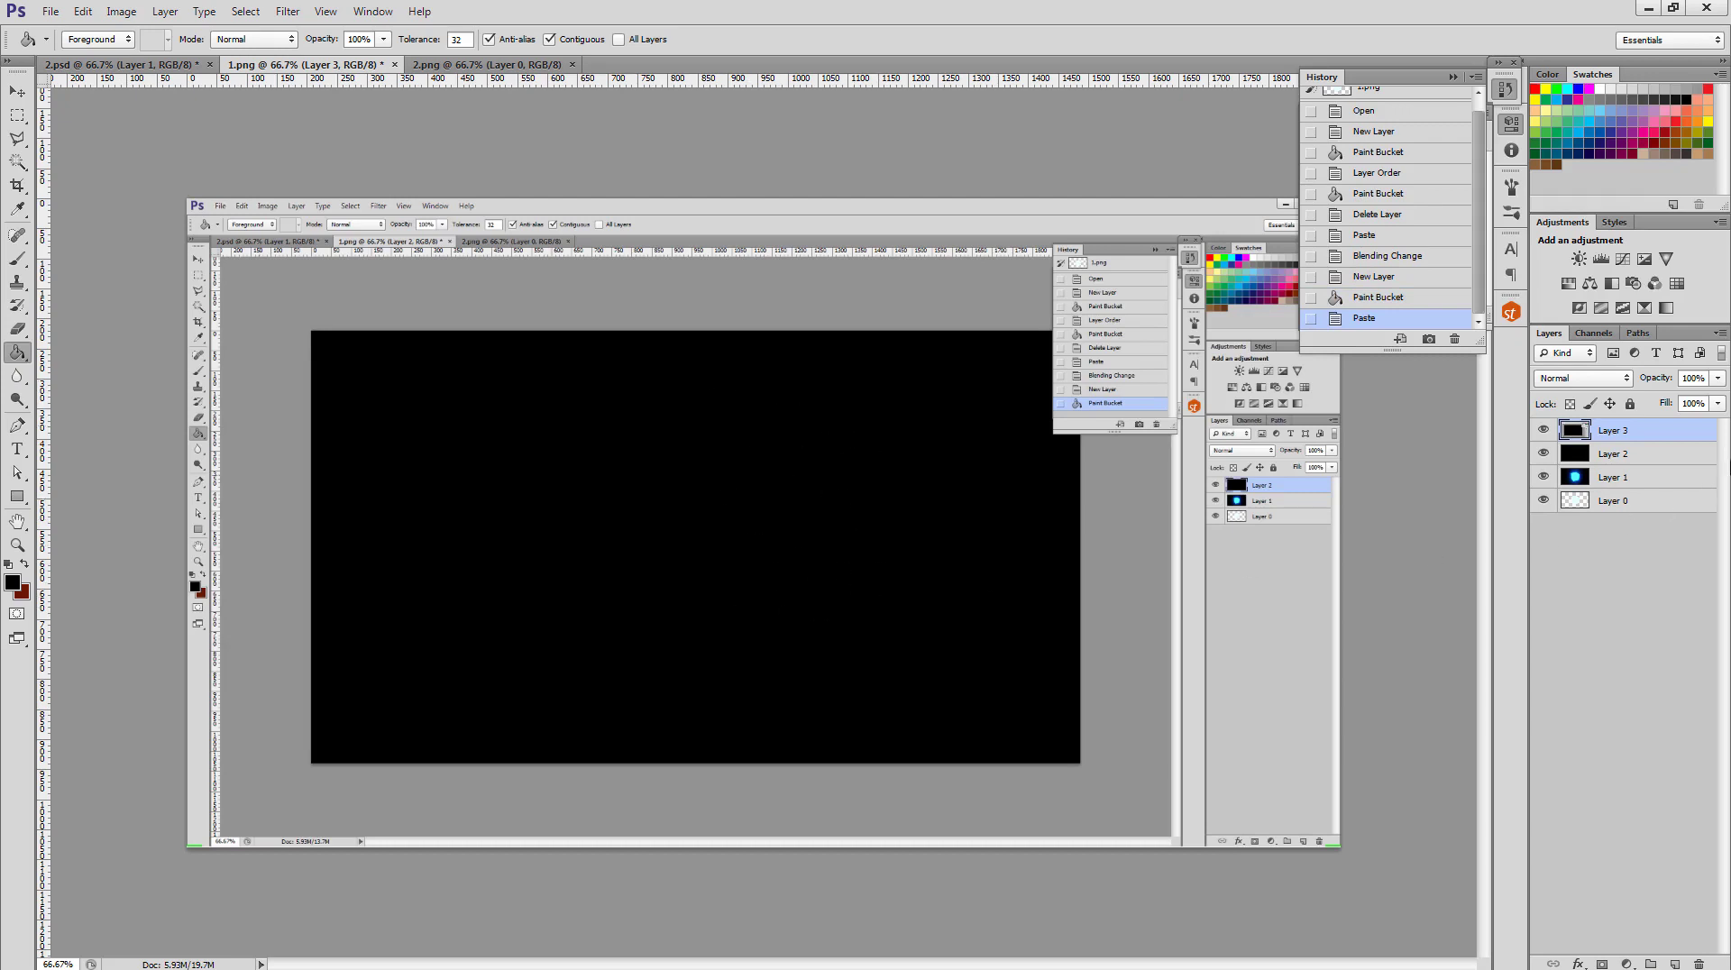
pyautogui.click(1634, 455)
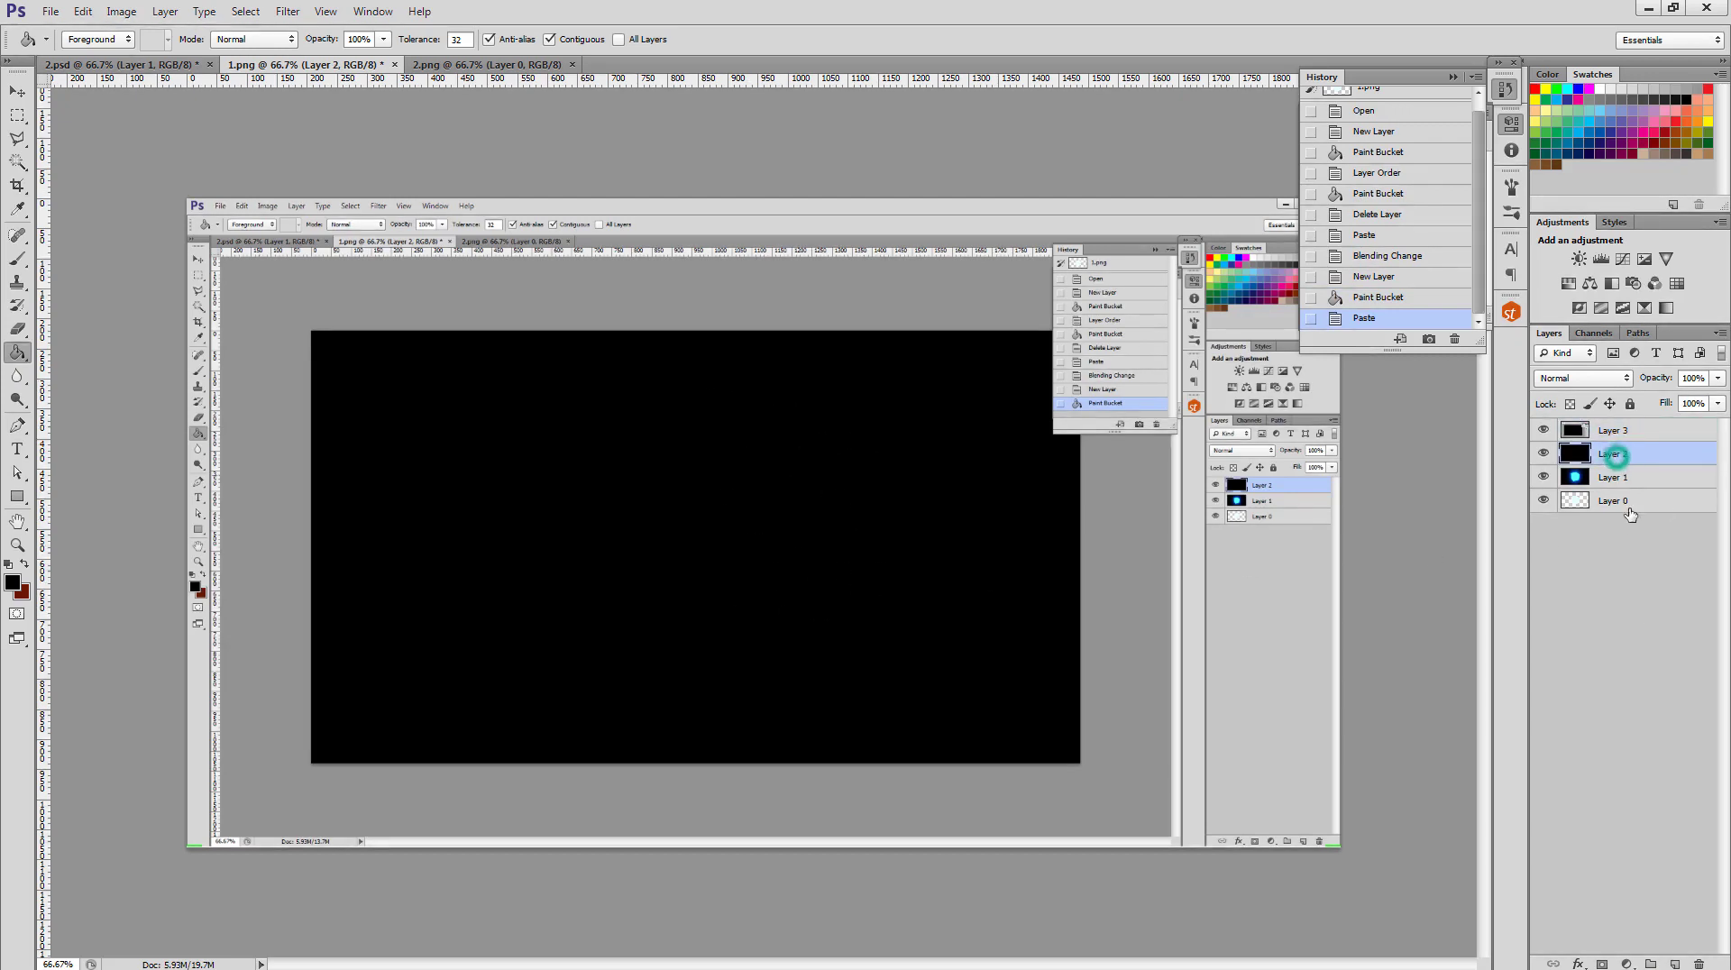
pyautogui.click(1698, 960)
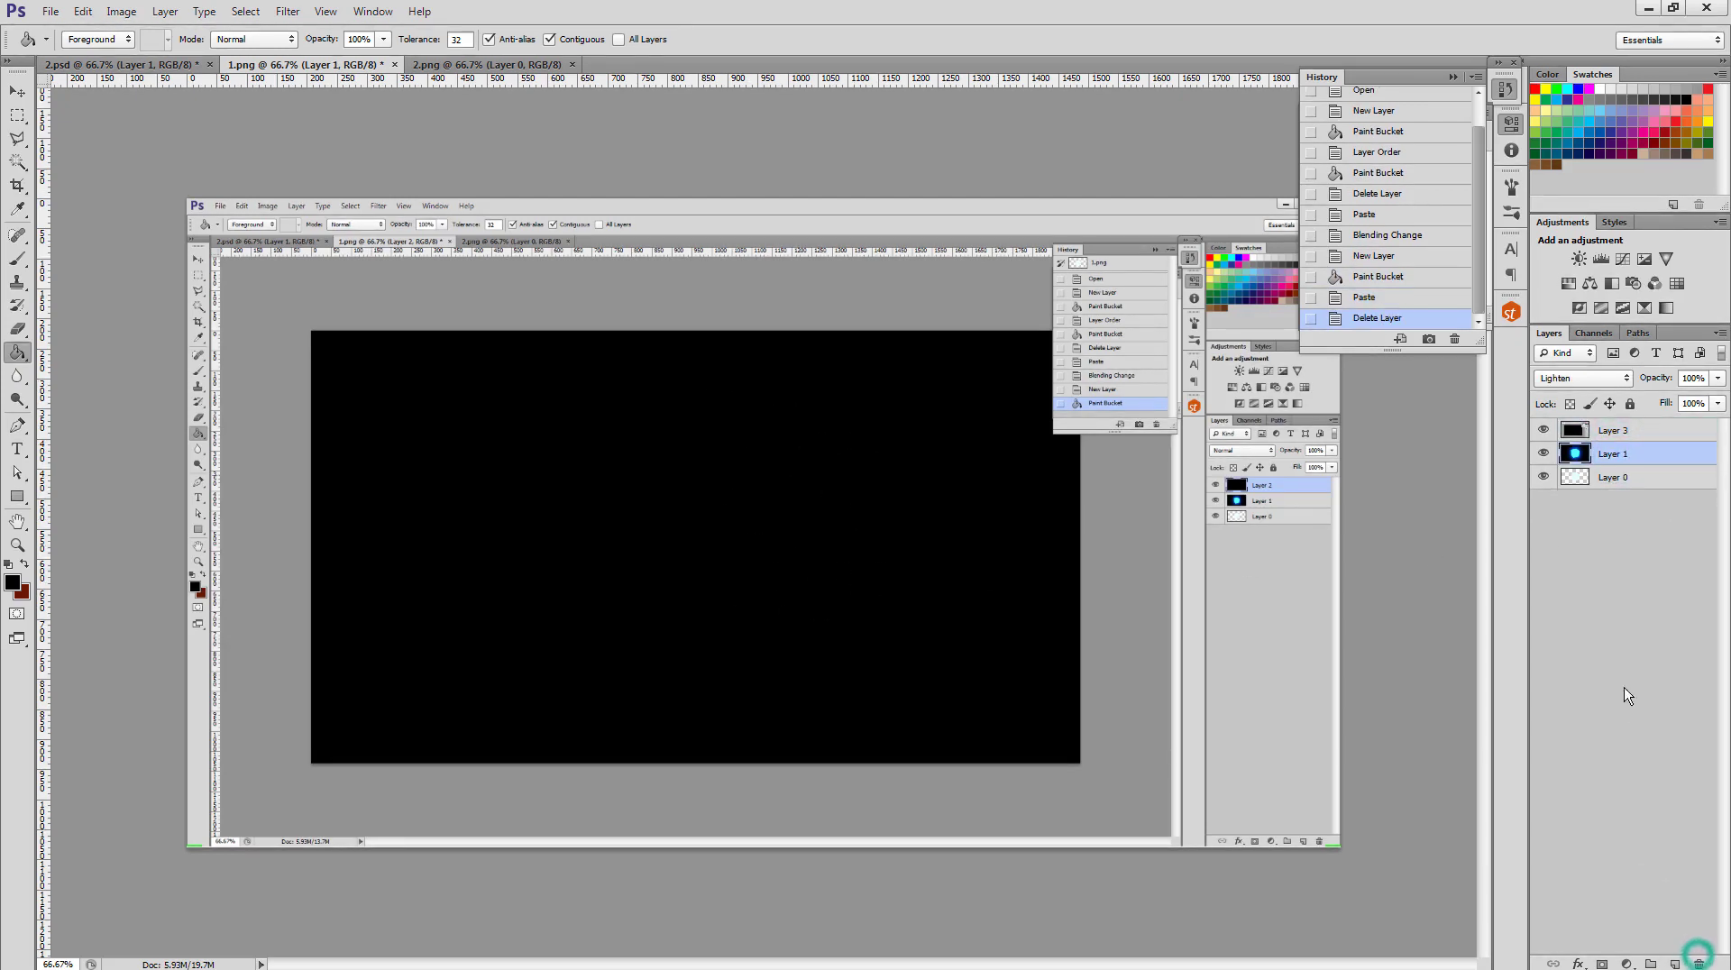
pyautogui.click(1596, 432)
pyautogui.moveTo(1630, 431); pyautogui.dragTo(1596, 492)
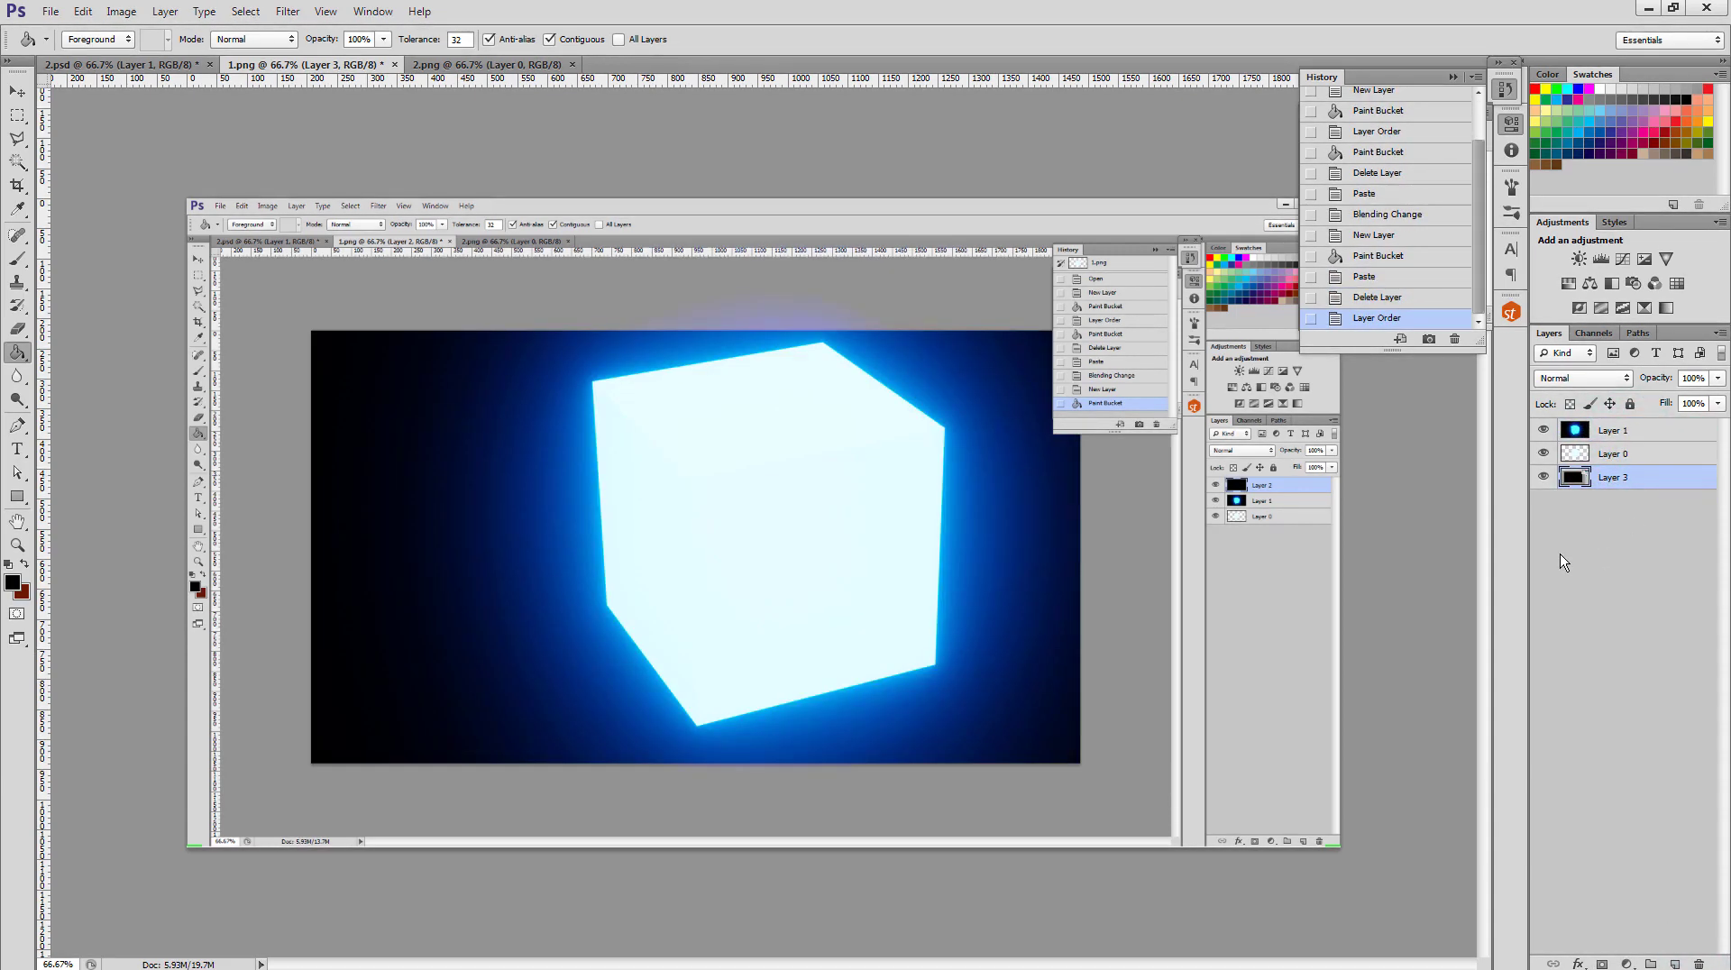
# Move Layers 1 and 0 together so the cube sits toward the upper right.
pyautogui.click(1574, 430)
pyautogui.keyDown('shift'); pyautogui.click(1573, 453); pyautogui.keyUp('shift')
pyautogui.moveTo(1574, 453)
pyautogui.mouseDown()
pyautogui.moveTo(762, 525)
pyautogui.moveTo(1104, 525)
pyautogui.moveTo(571, 452)
pyautogui.moveTo(360, 512)
pyautogui.moveTo(247, 512)
pyautogui.moveTo(216, 475)
pyautogui.moveTo(341, 316)
pyautogui.moveTo(564, 271)
pyautogui.moveTo(804, 251)
pyautogui.moveTo(865, 289)
pyautogui.moveTo(885, 522)
pyautogui.moveTo(660, 576)
pyautogui.moveTo(541, 514)
pyautogui.moveTo(778, 602)
pyautogui.moveTo(846, 649)
pyautogui.moveTo(441, 719)
pyautogui.moveTo(259, 719)
pyautogui.moveTo(1252, 734)
pyautogui.moveTo(769, 552)
pyautogui.moveTo(719, 550)
pyautogui.moveTo(777, 549)
pyautogui.moveTo(688, 549)
pyautogui.moveTo(715, 545)
pyautogui.mouseUp()
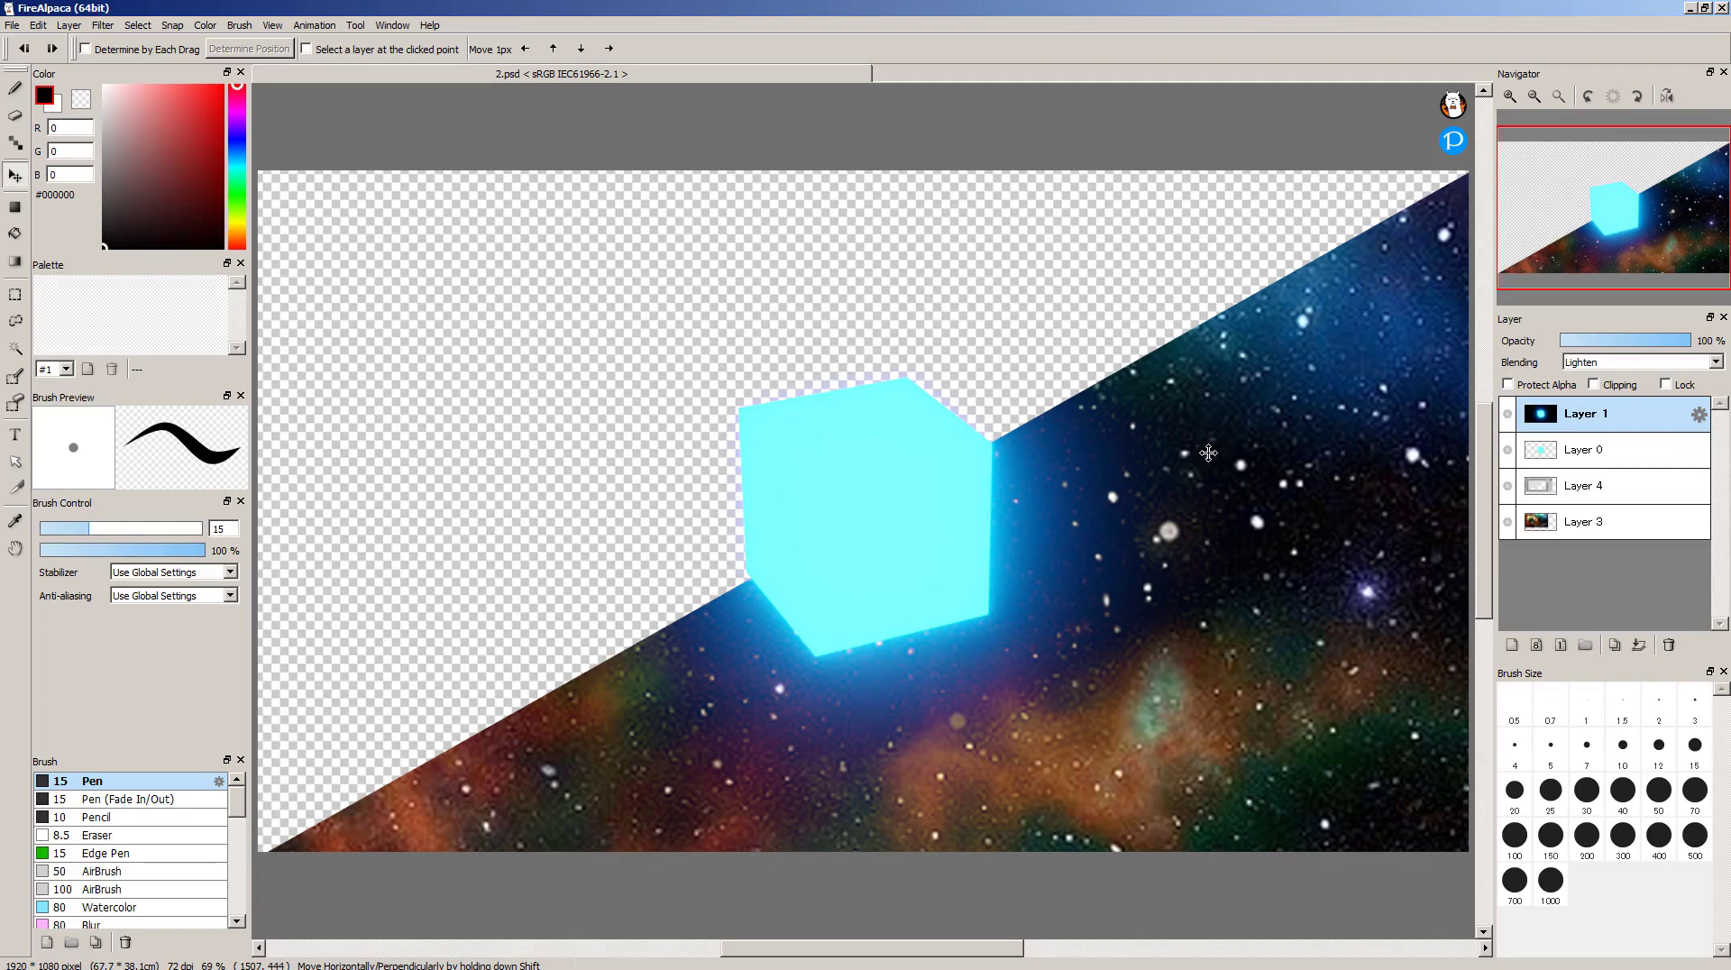
# Try Multiply, Add, Subtract and Divide blending on the cube layer (Layer 1).
pyautogui.click(1582, 417)
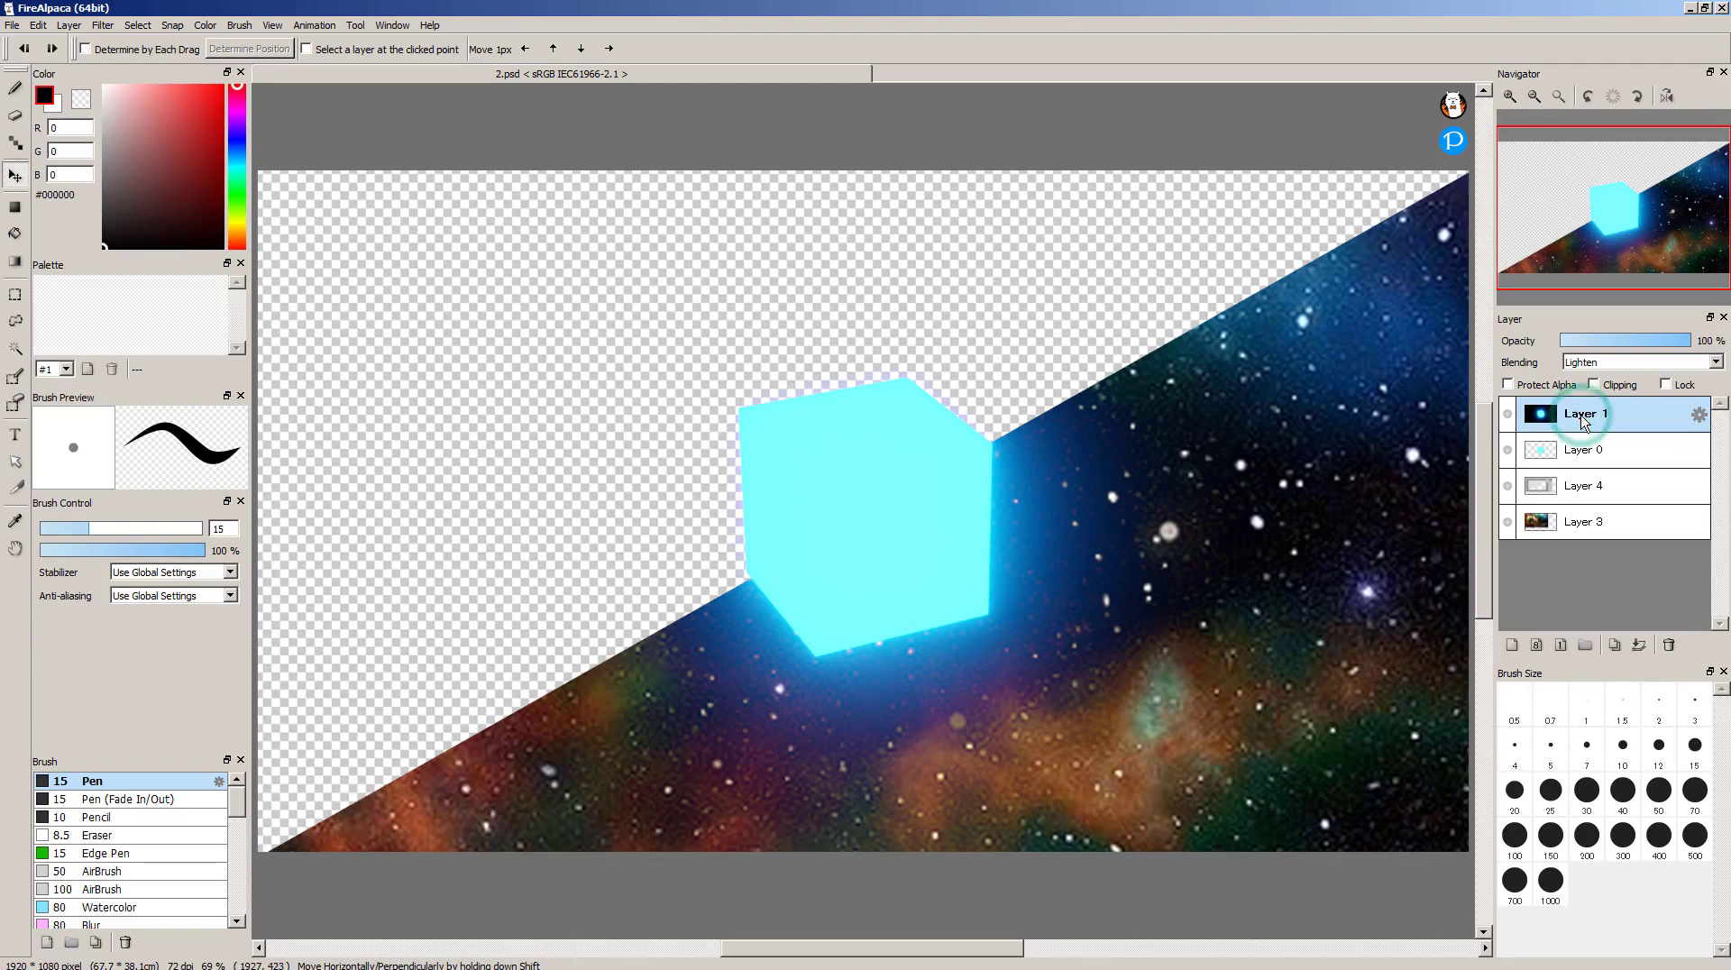
pyautogui.click(1624, 364)
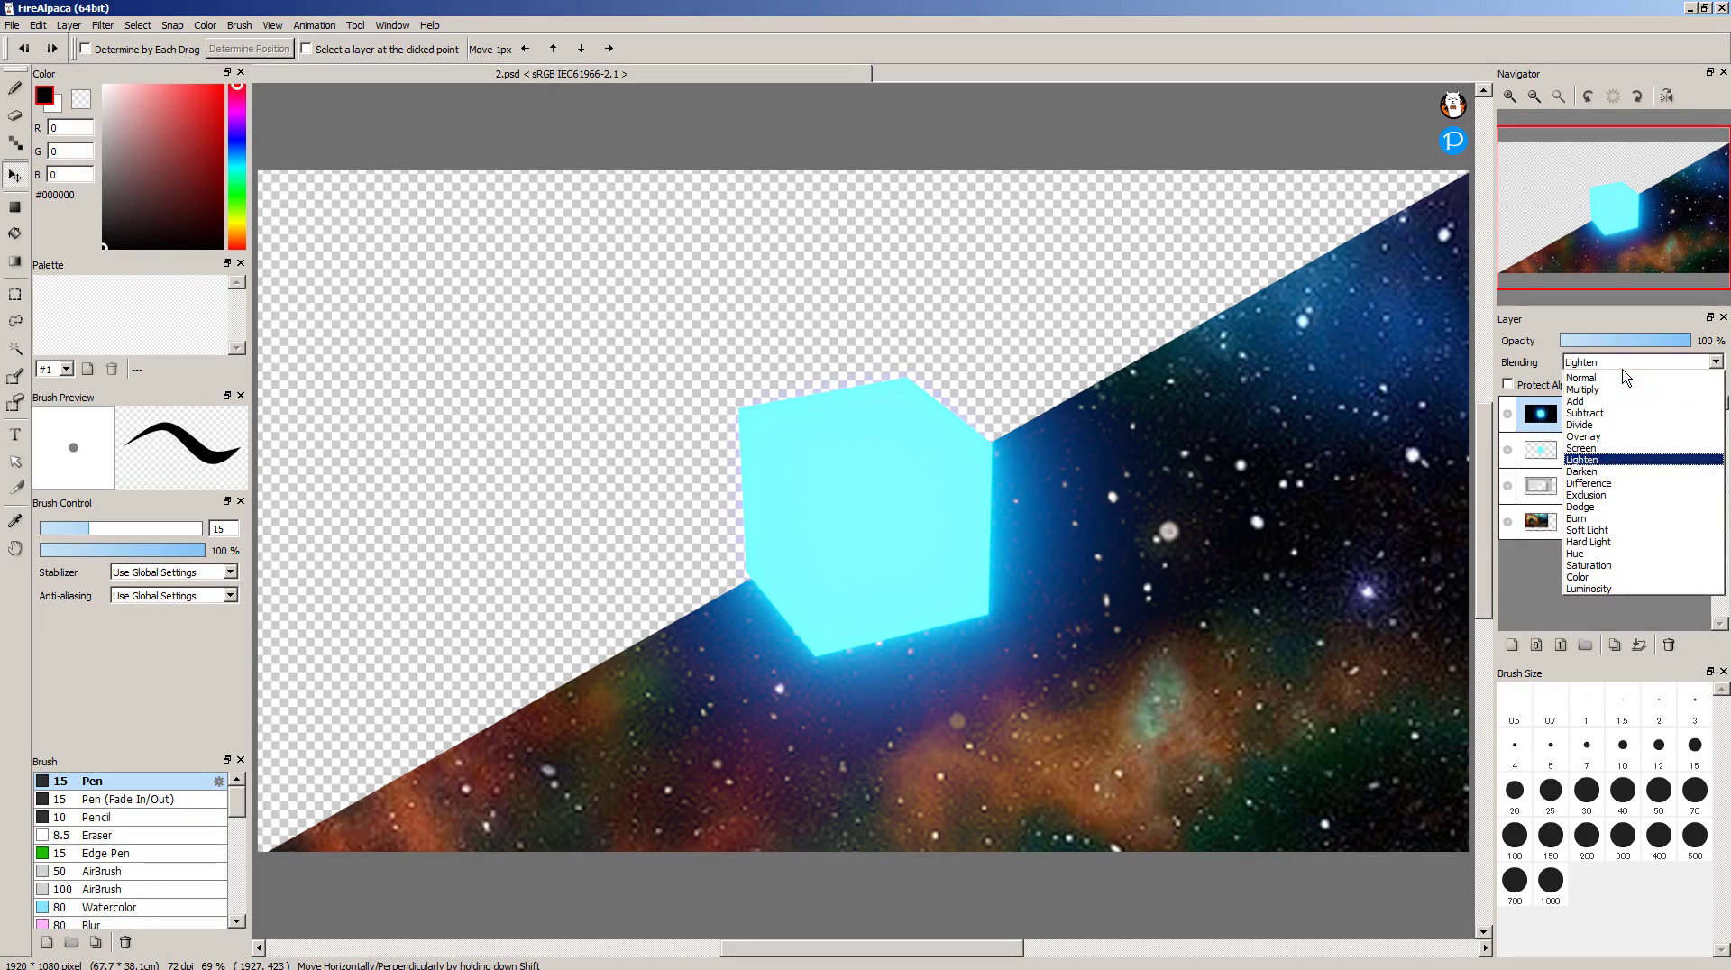
pyautogui.click(1621, 390)
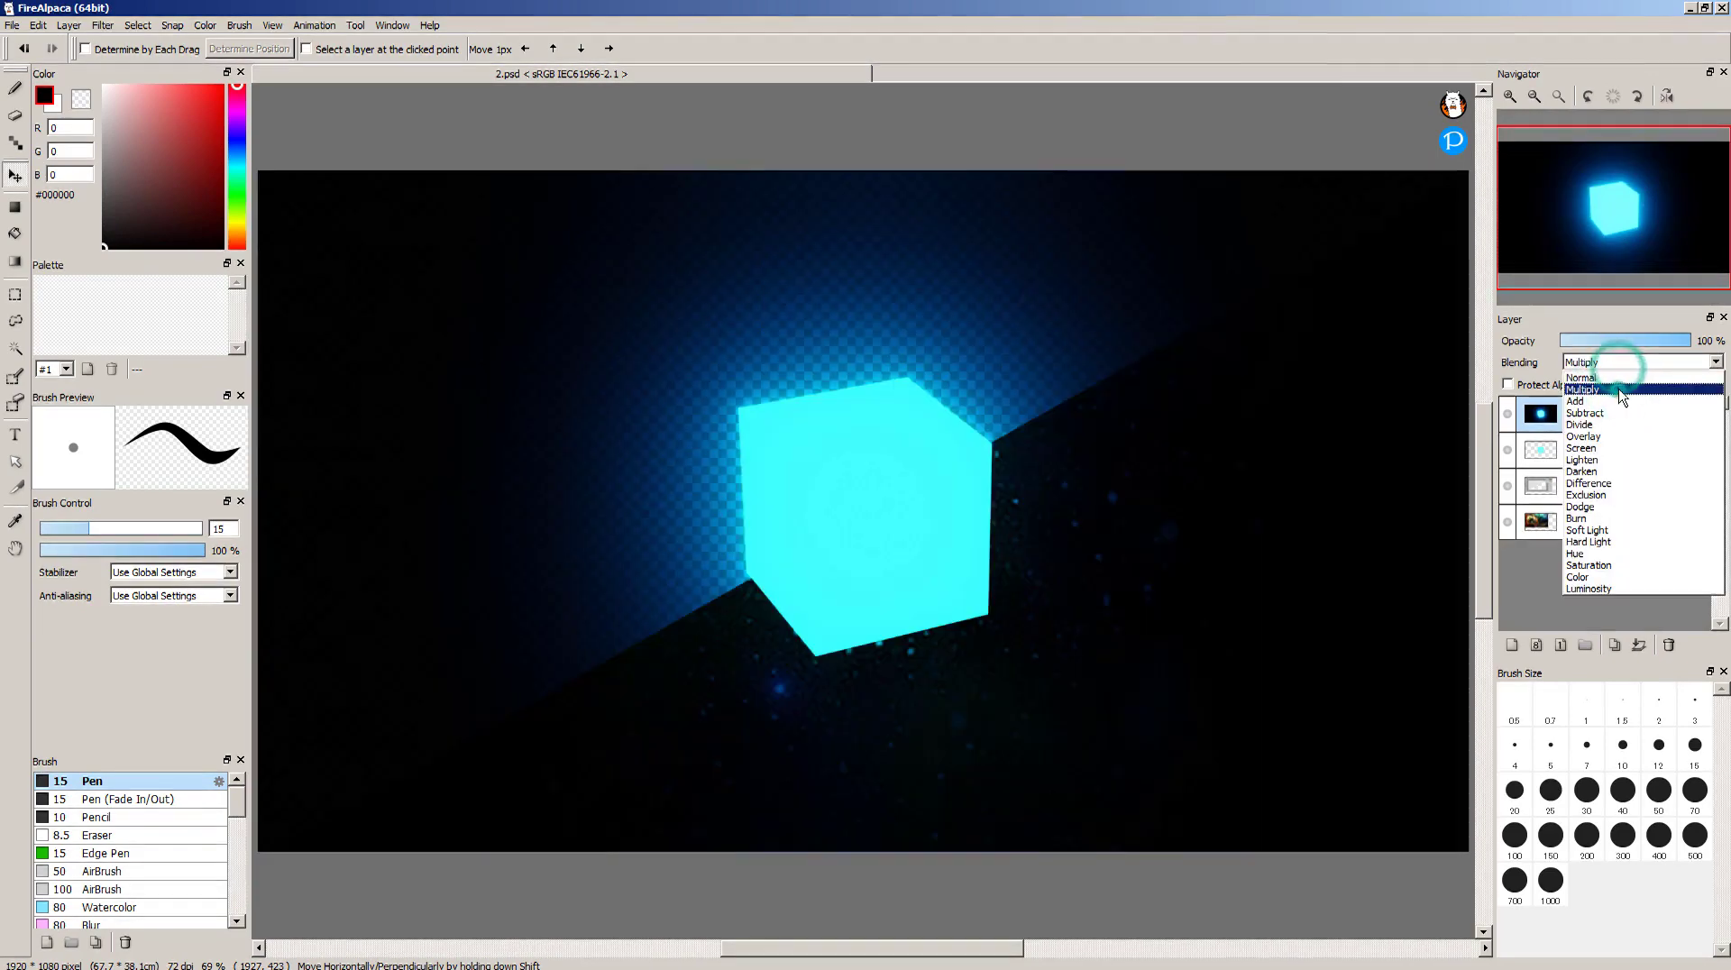
pyautogui.click(1623, 389)
pyautogui.click(1626, 401)
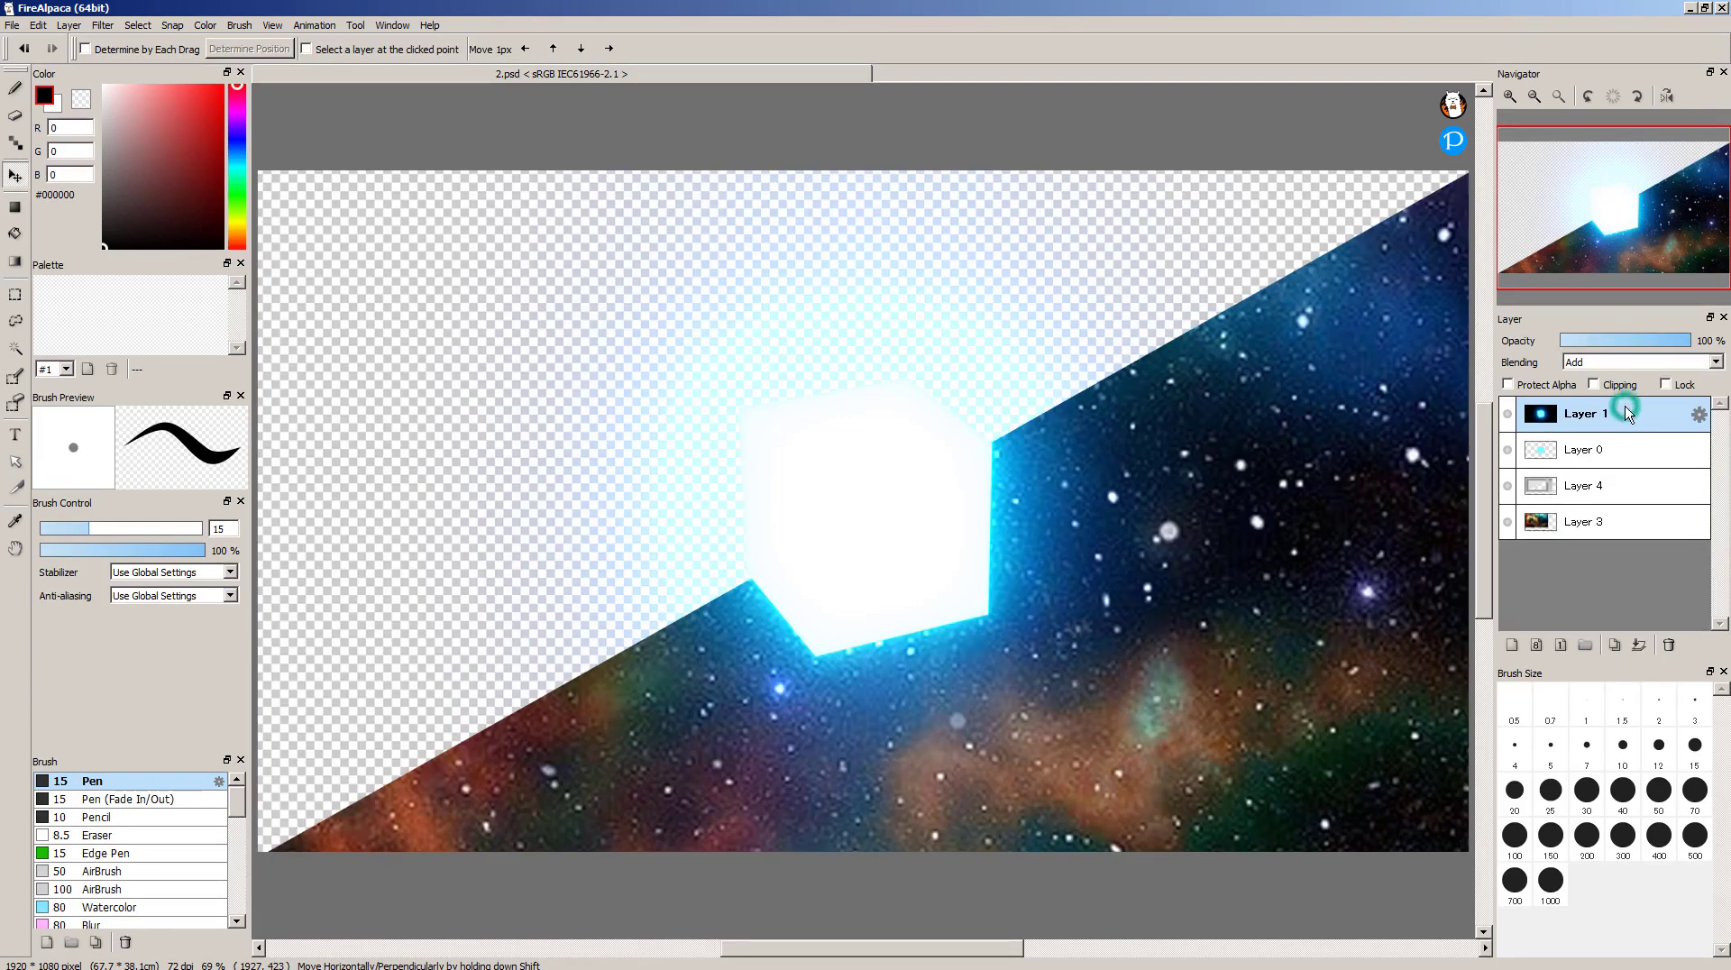
pyautogui.click(1623, 362)
pyautogui.click(1627, 413)
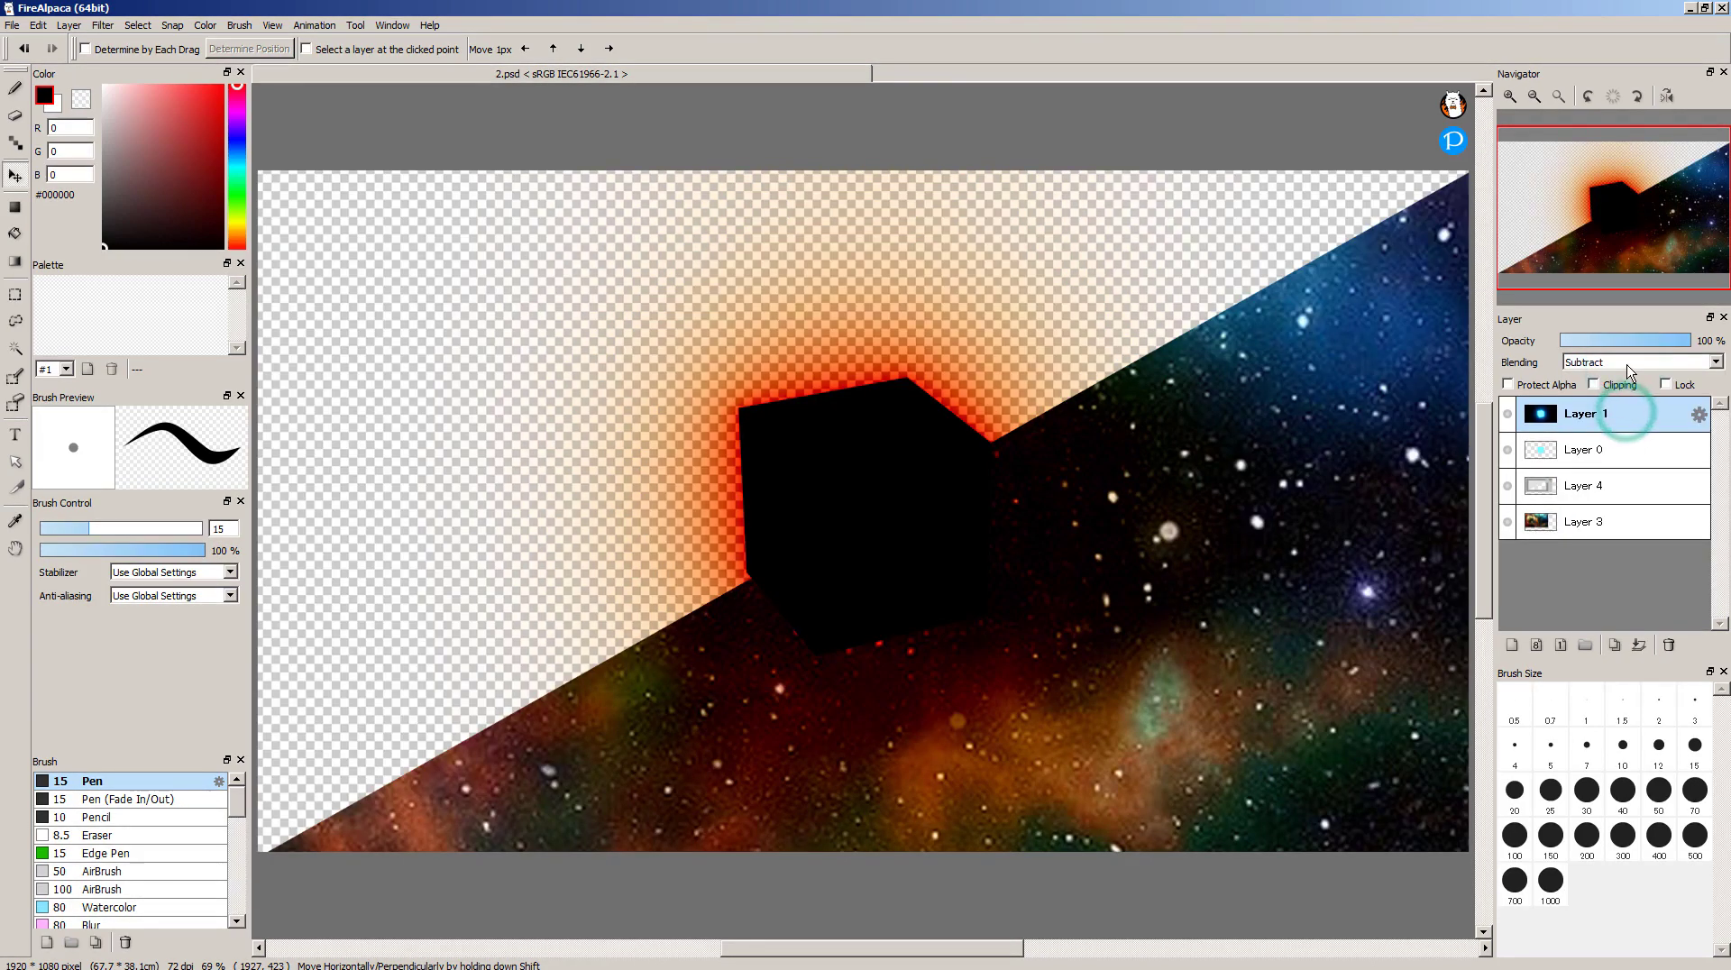
pyautogui.click(1630, 369)
pyautogui.click(1628, 417)
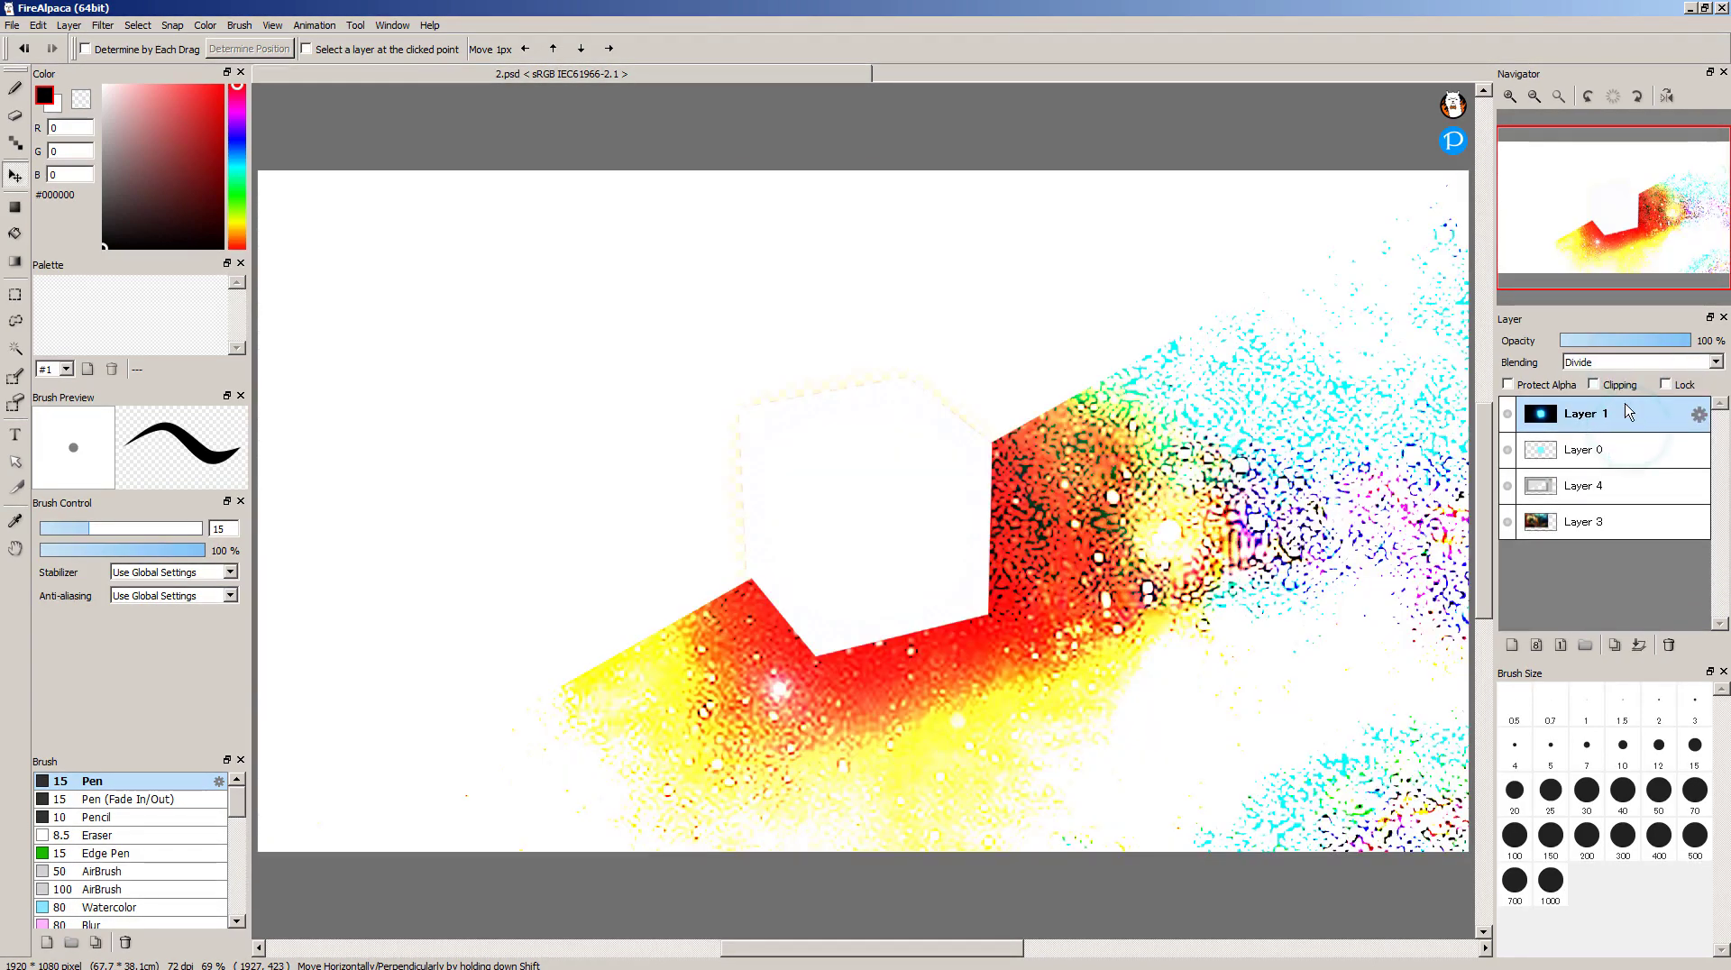
# Try Overlay and Darken on the cube layer, then set it back to Lighten.
pyautogui.click(1630, 365)
pyautogui.click(1615, 440)
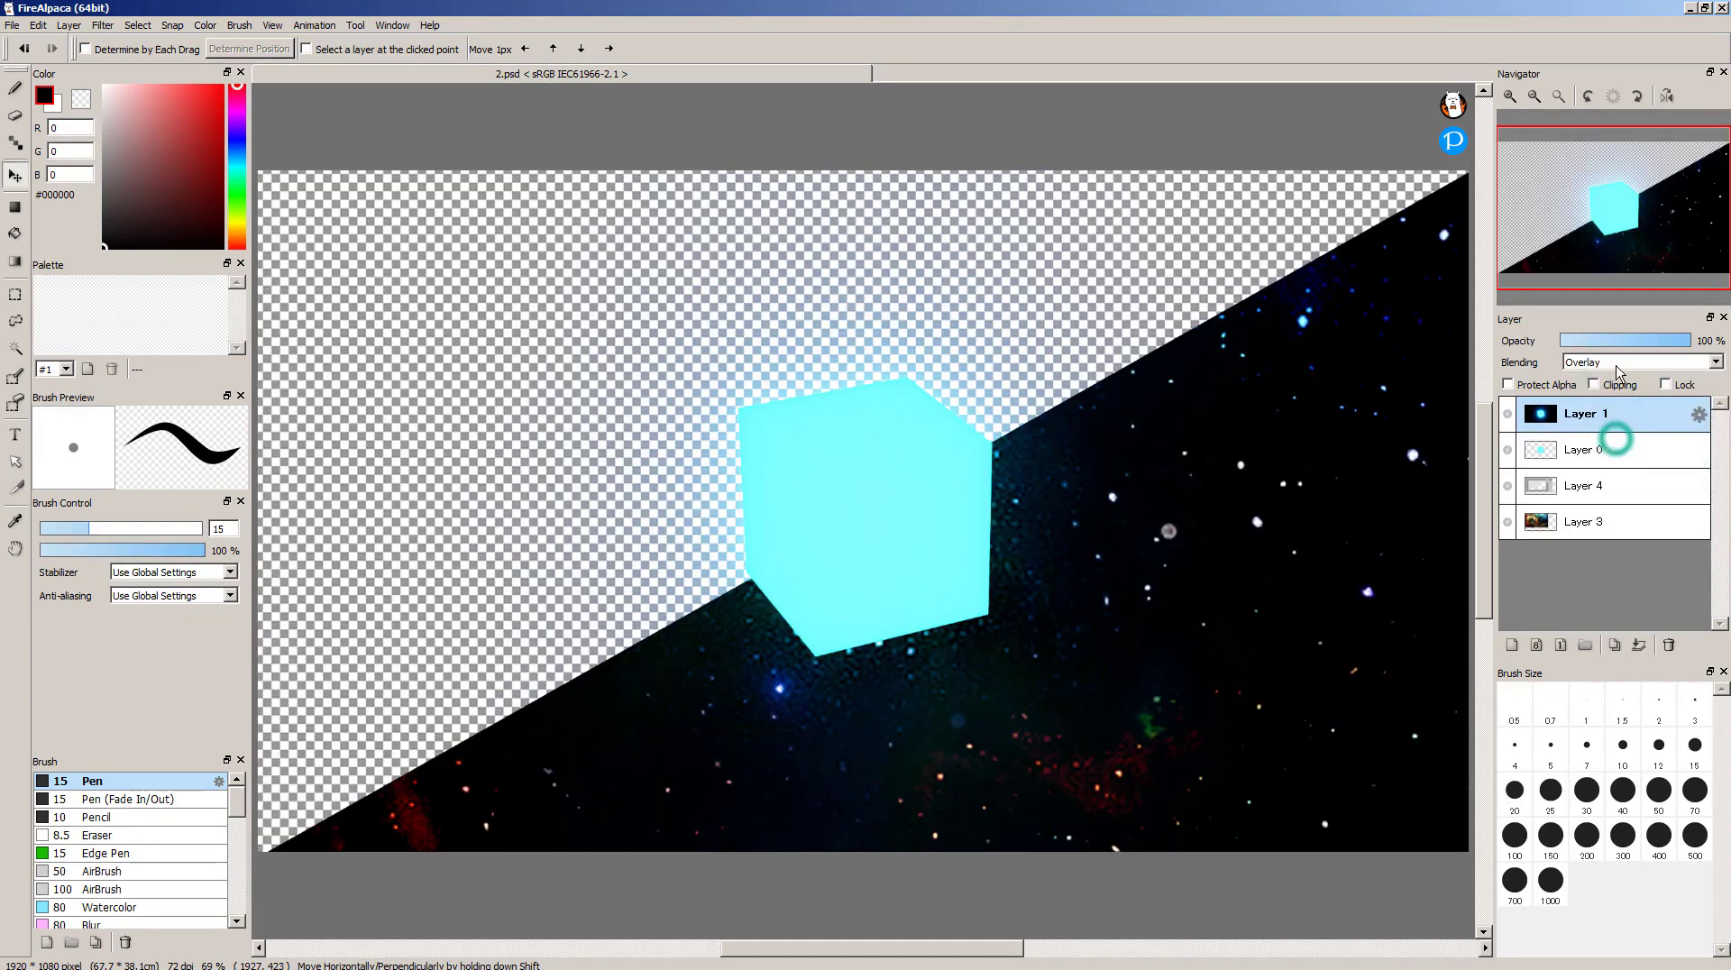
pyautogui.click(1617, 368)
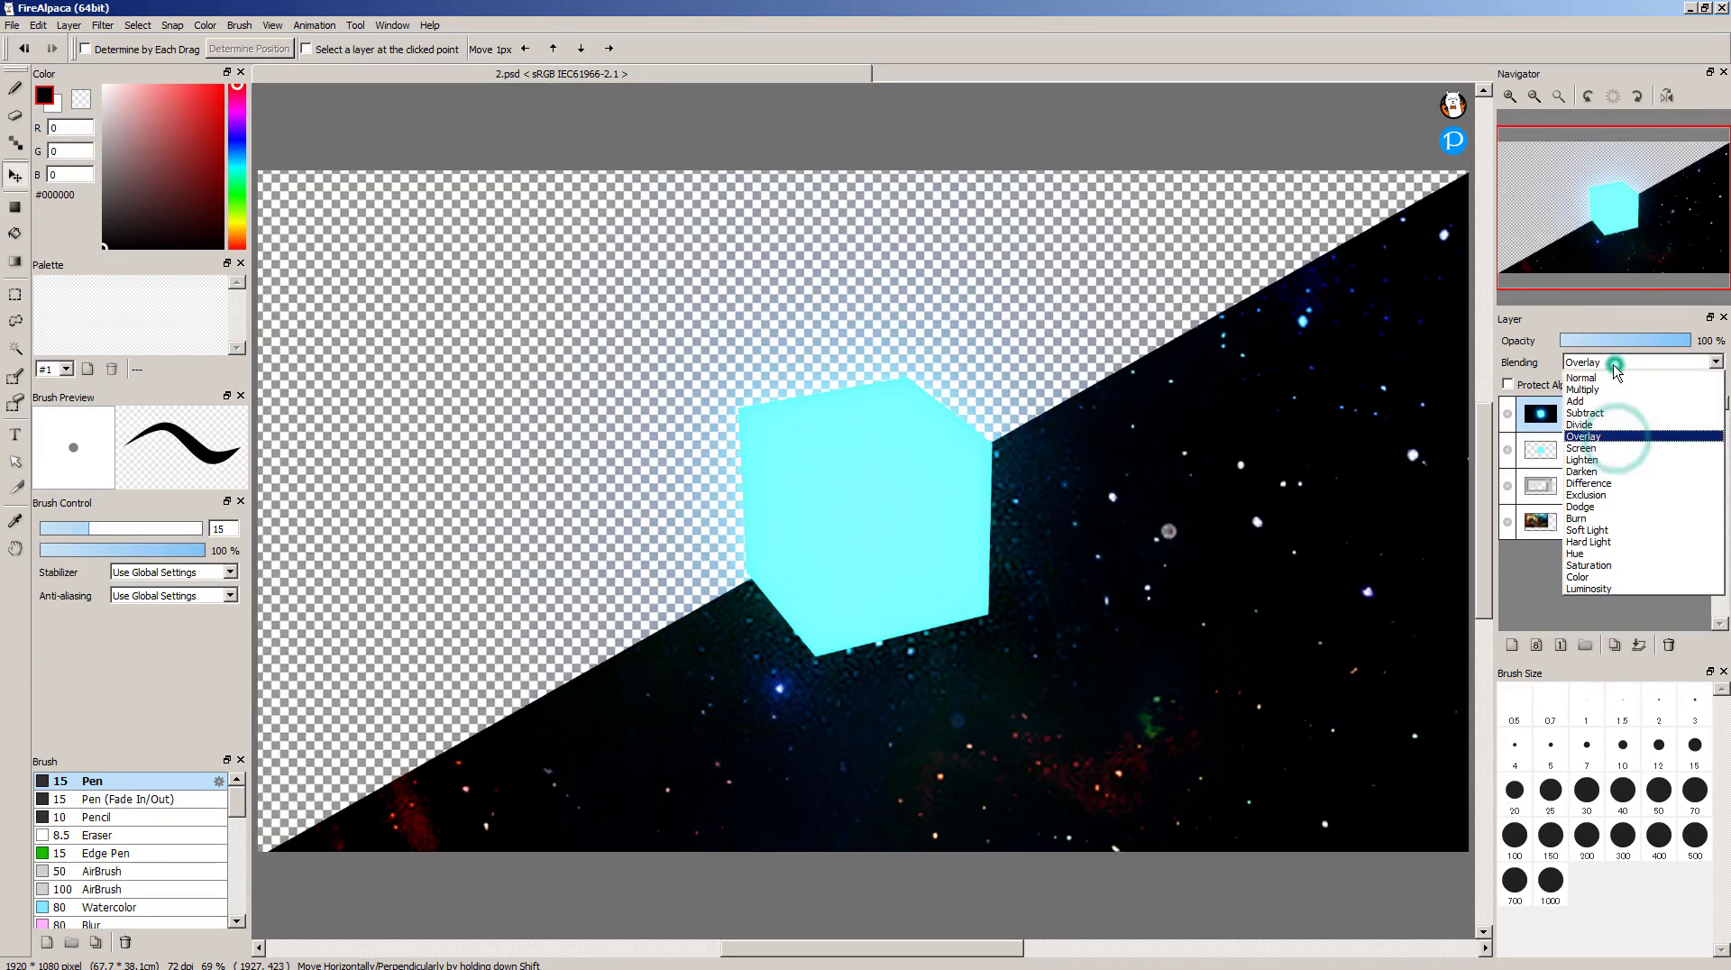
pyautogui.click(1615, 473)
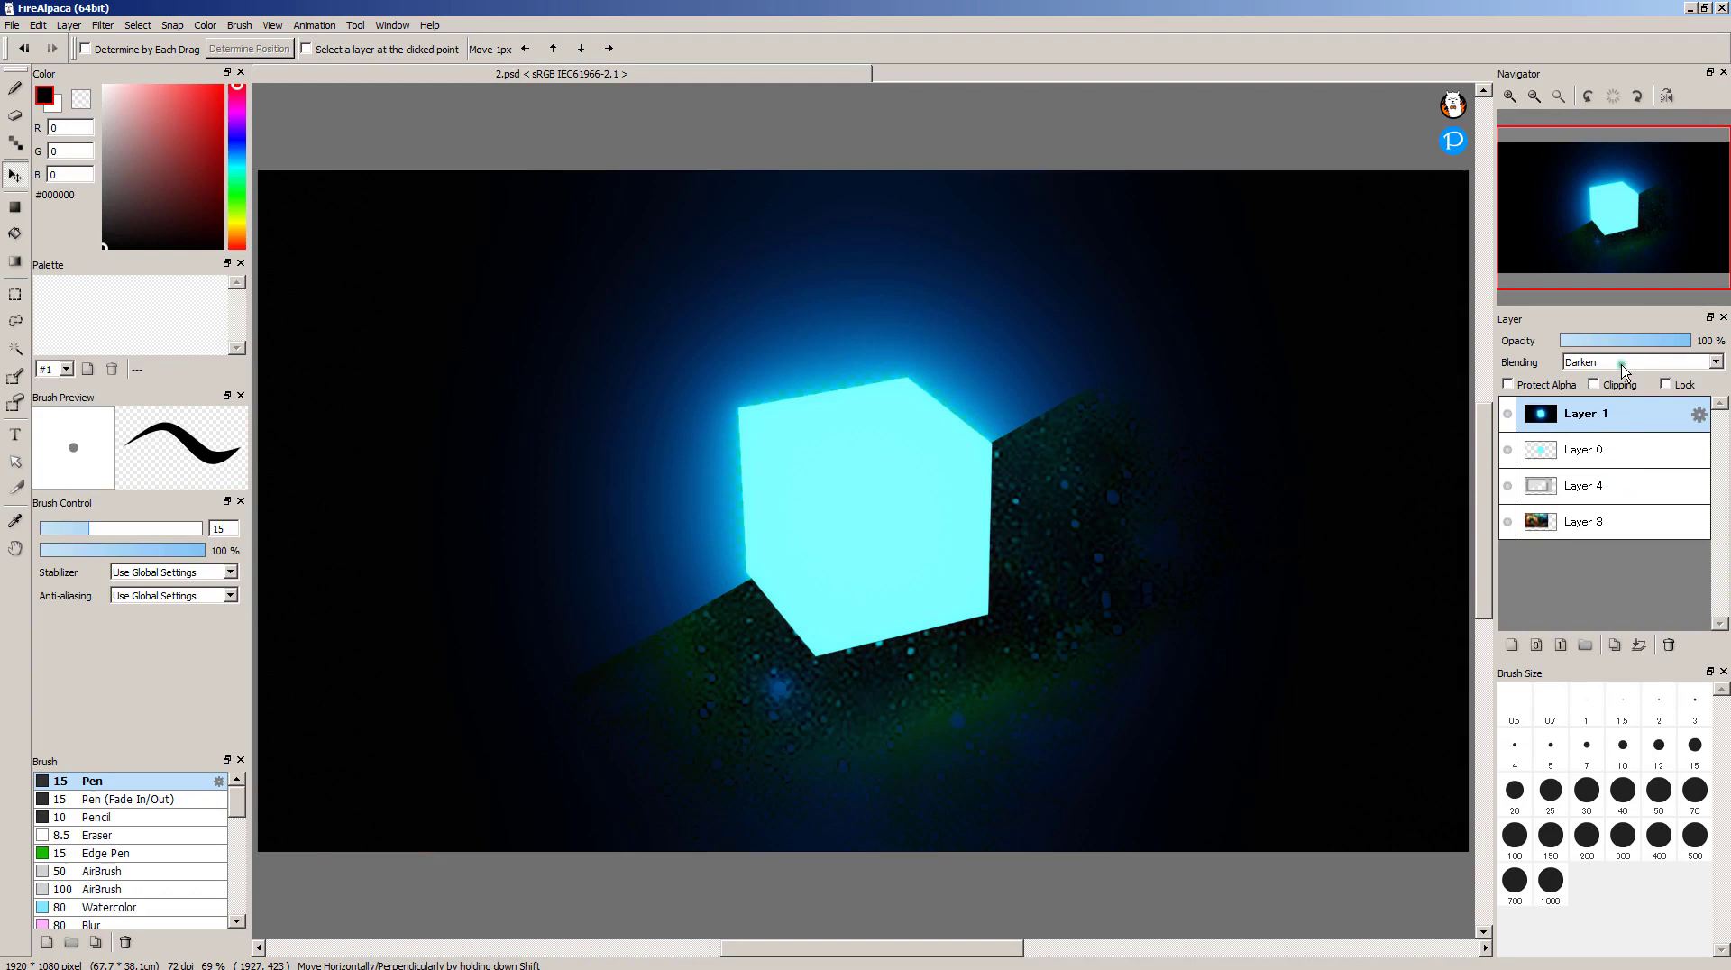
pyautogui.click(1623, 368)
pyautogui.click(1611, 462)
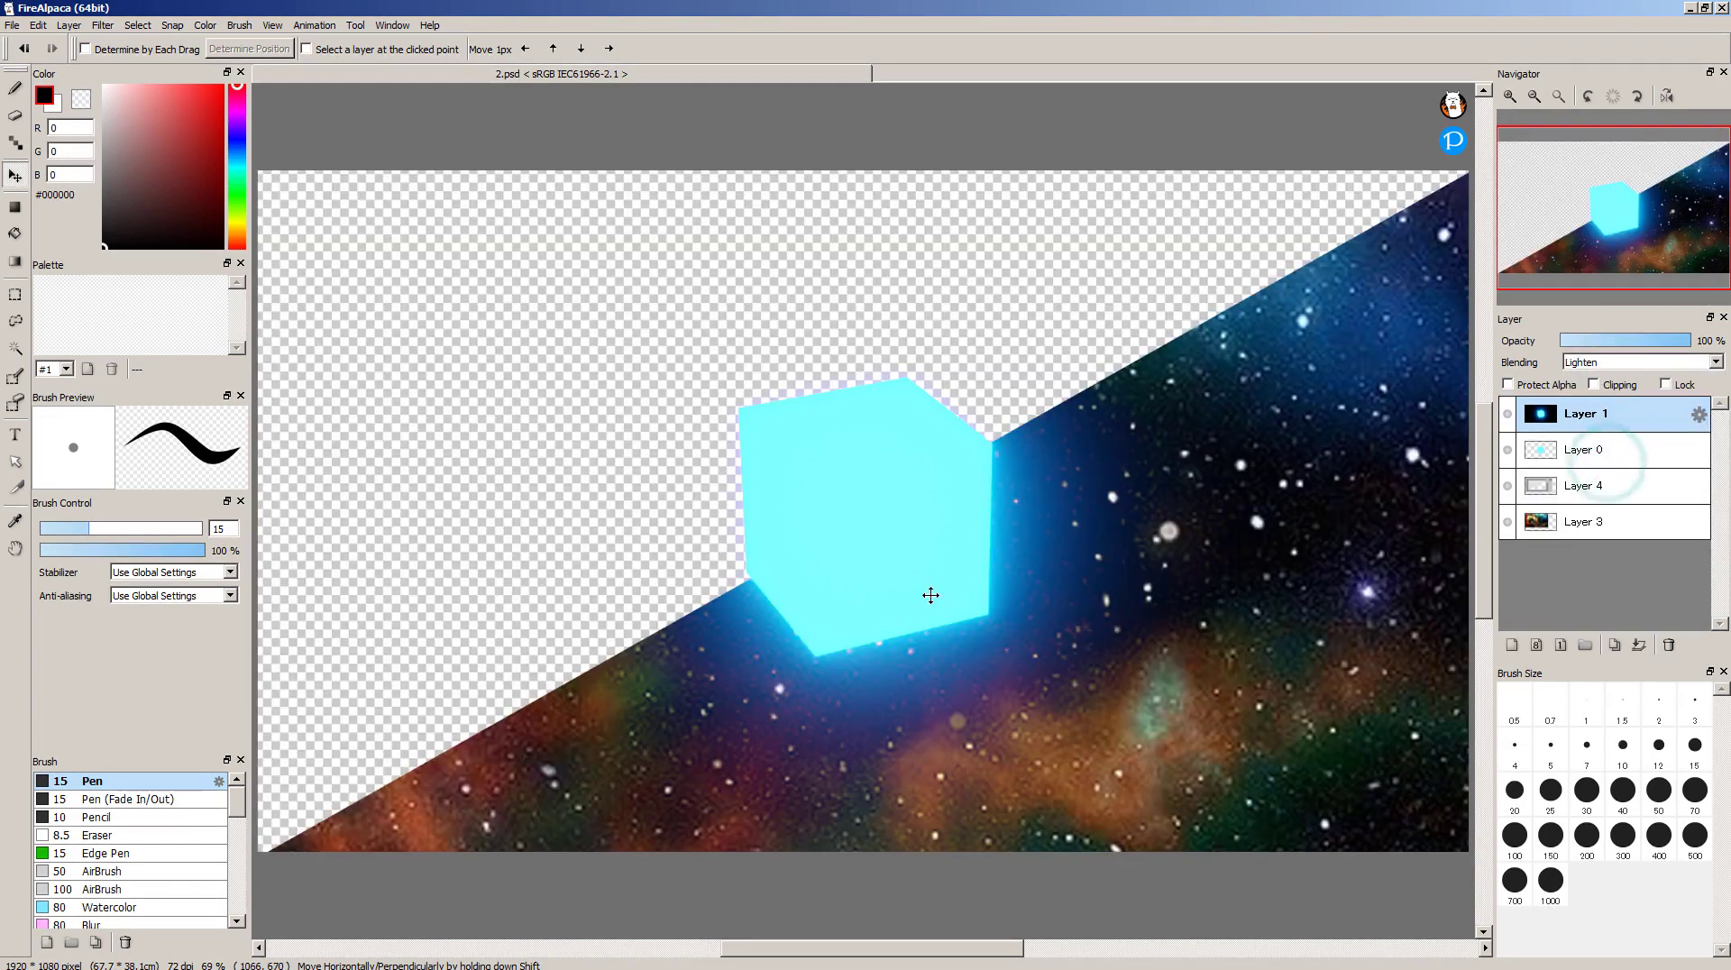